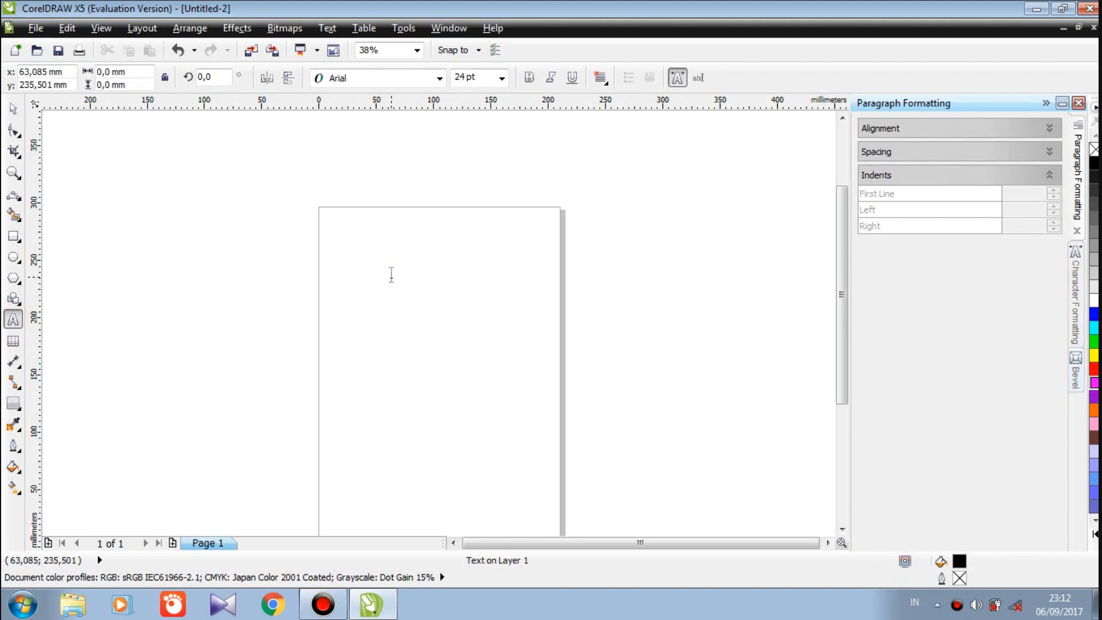
Type a large 56, enlarge it to about 228 pt, and set it in the Demonized font
{"action": "left_click", "coordinate": [392, 275]}
{"action": "type", "text": "56"}
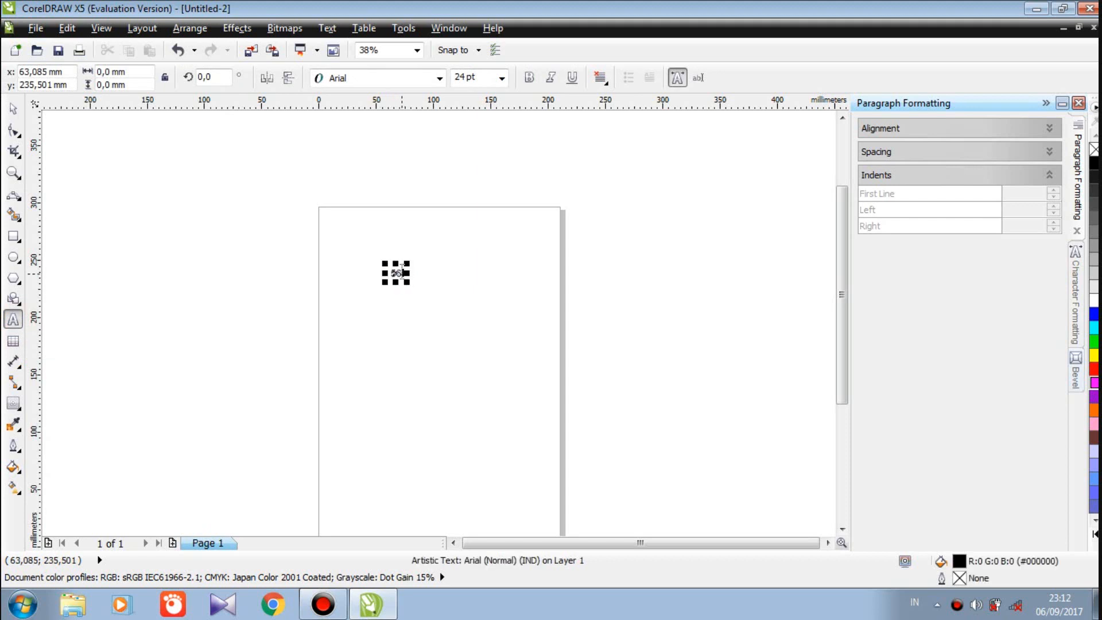
{"action": "left_click_drag", "start_coordinate": [406, 282], "coordinate": [510, 340]}
{"action": "double_click", "coordinate": [493, 291]}
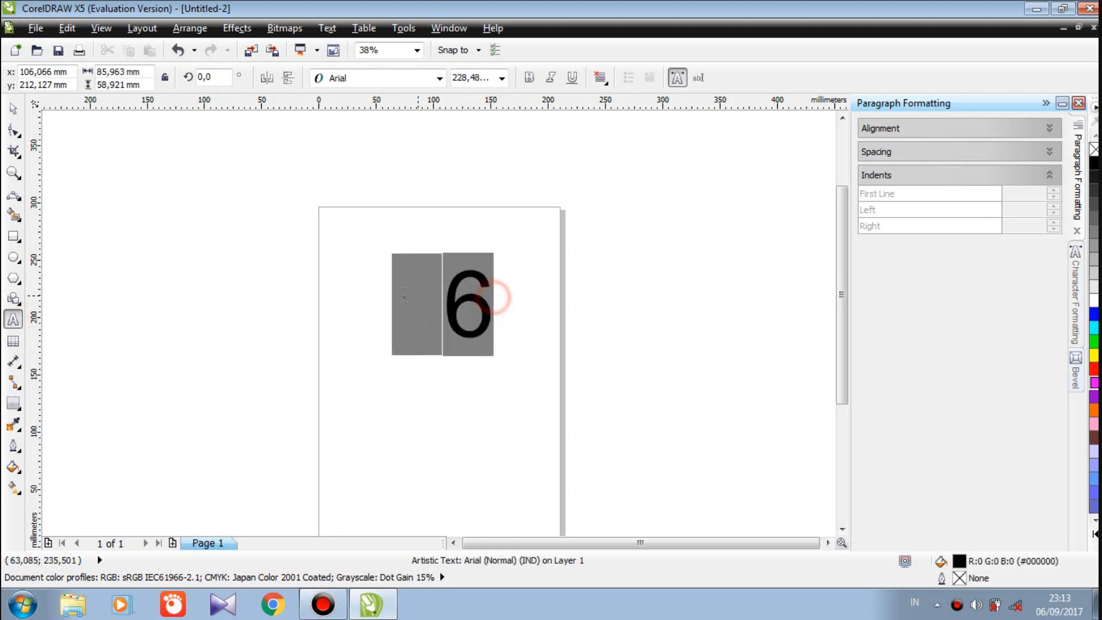
{"action": "left_click", "coordinate": [439, 78]}
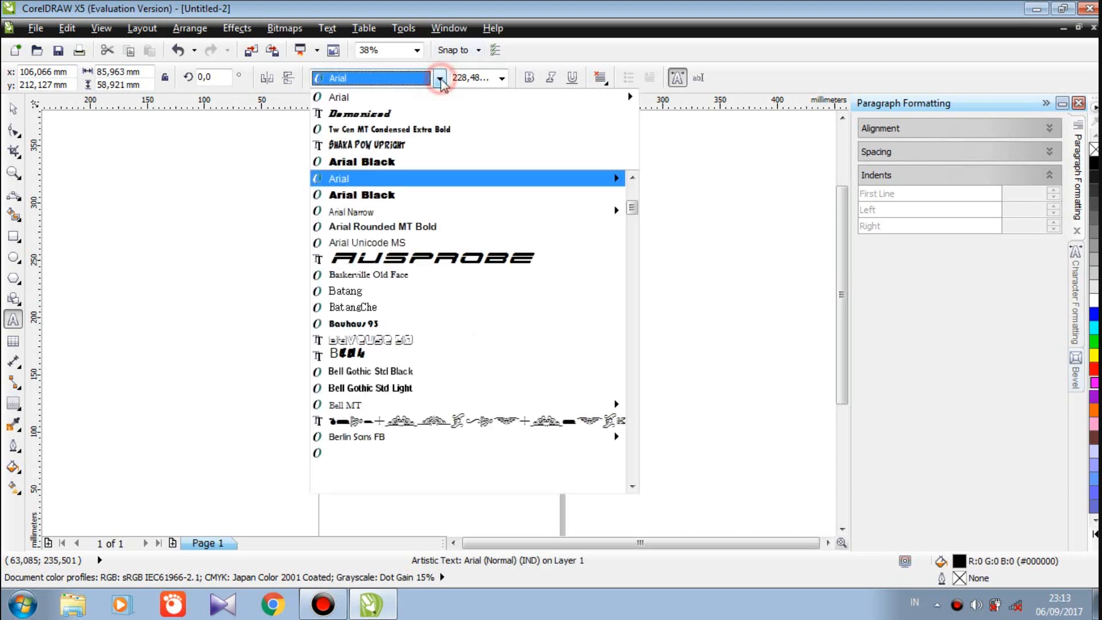
{"action": "left_click", "coordinate": [401, 114]}
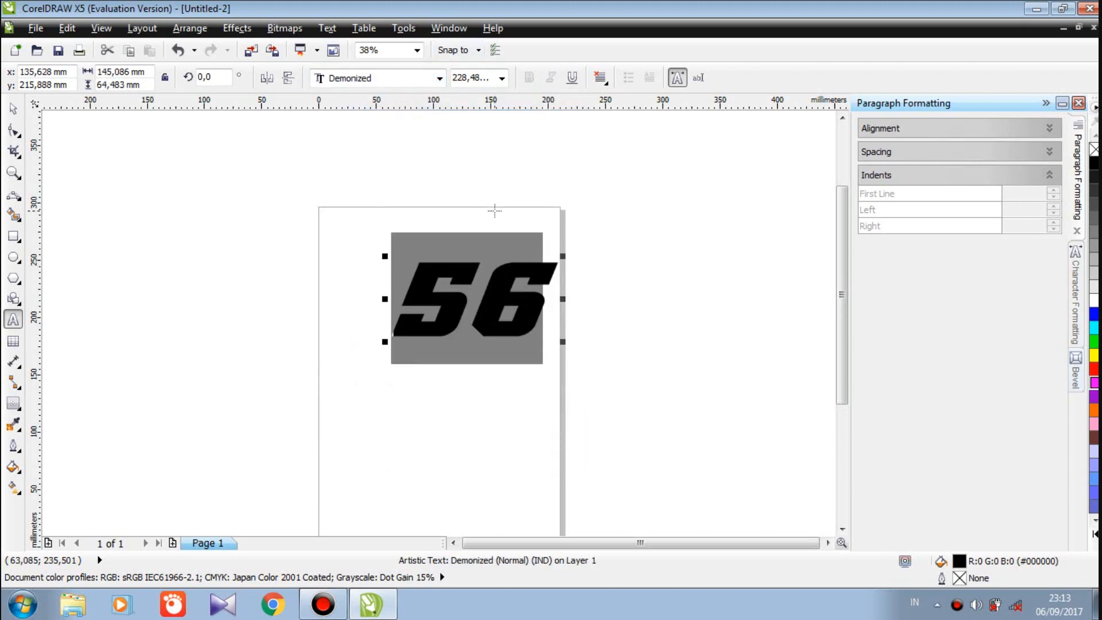
Pull the 5 and 6 closer together using the Shape tool's spacing handle
{"action": "left_click", "coordinate": [13, 130]}
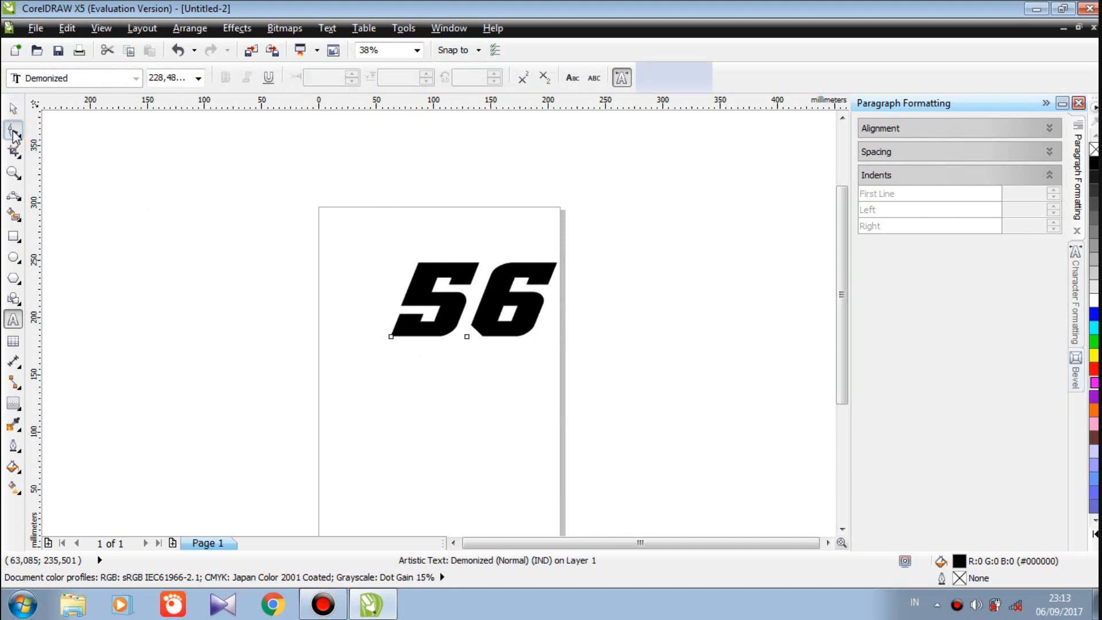
{"action": "left_click_drag", "start_coordinate": [563, 343], "coordinate": [545, 347]}
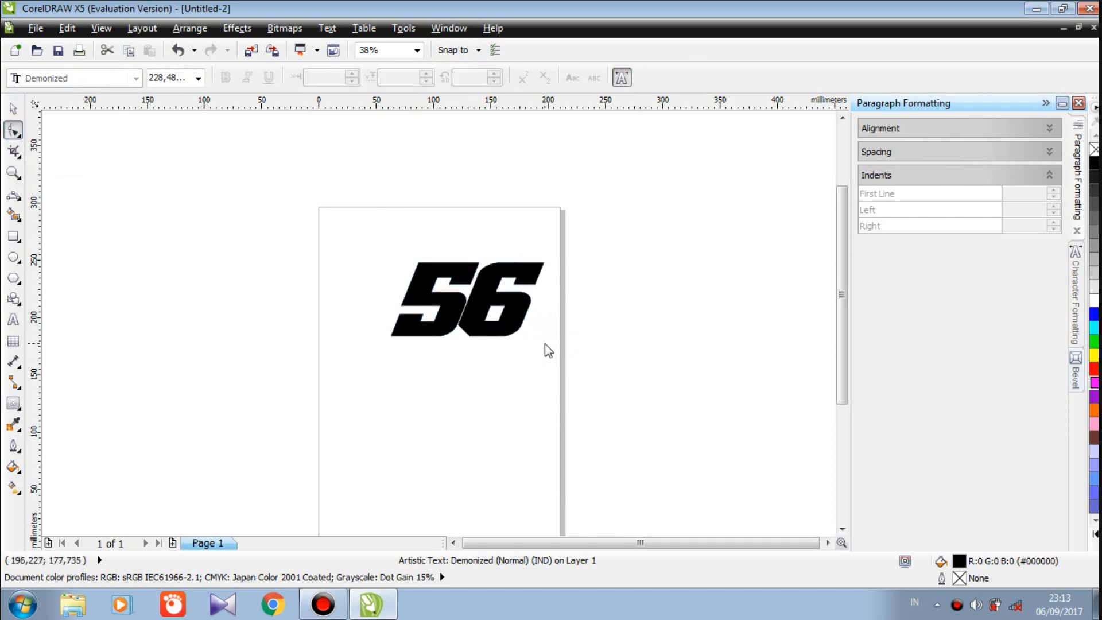
{"action": "left_click", "coordinate": [12, 105]}
Rotate the 56 by about 10.2° so it rises to the right
{"action": "left_click", "coordinate": [464, 291]}
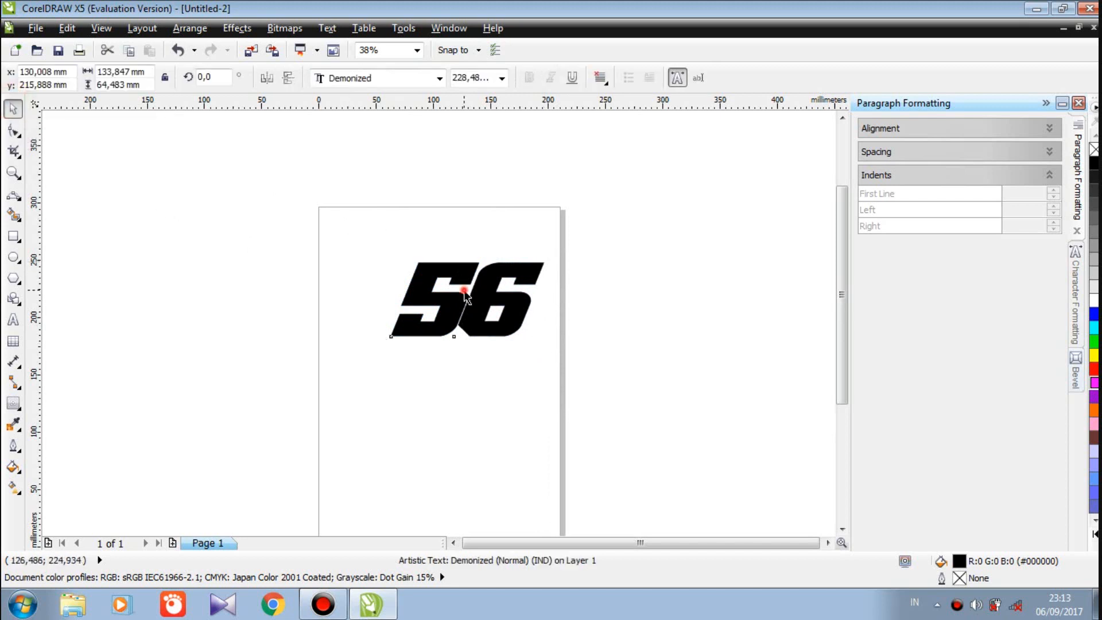
{"action": "key", "text": "Escape"}
{"action": "left_click", "coordinate": [469, 300]}
{"action": "left_click", "coordinate": [469, 300]}
{"action": "left_click_drag", "start_coordinate": [549, 344], "coordinate": [547, 323]}
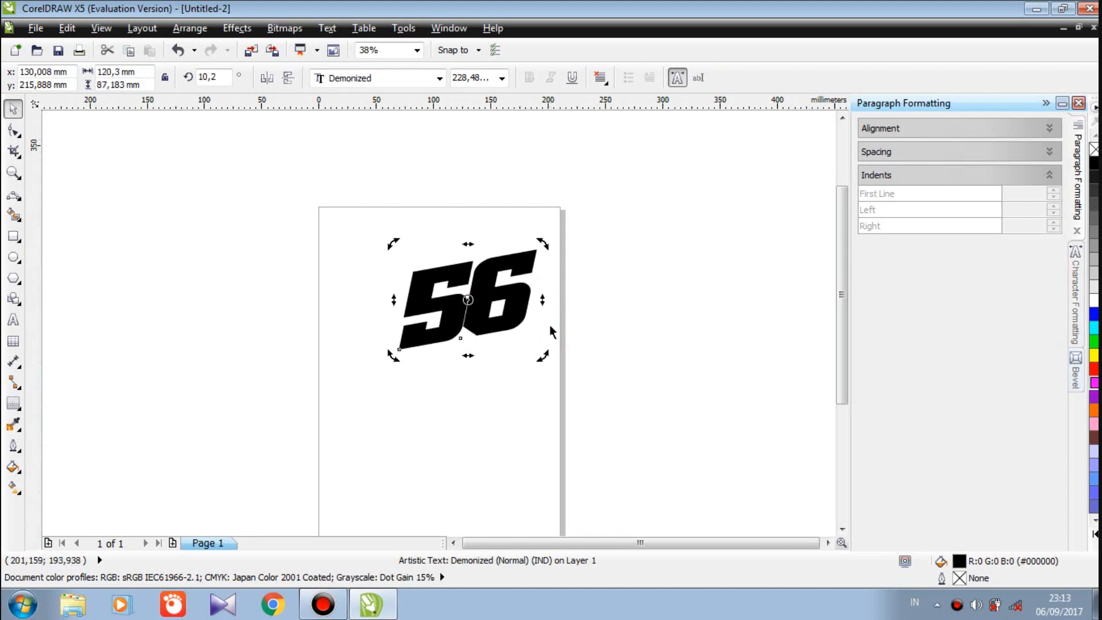
{"action": "left_click", "coordinate": [122, 140]}
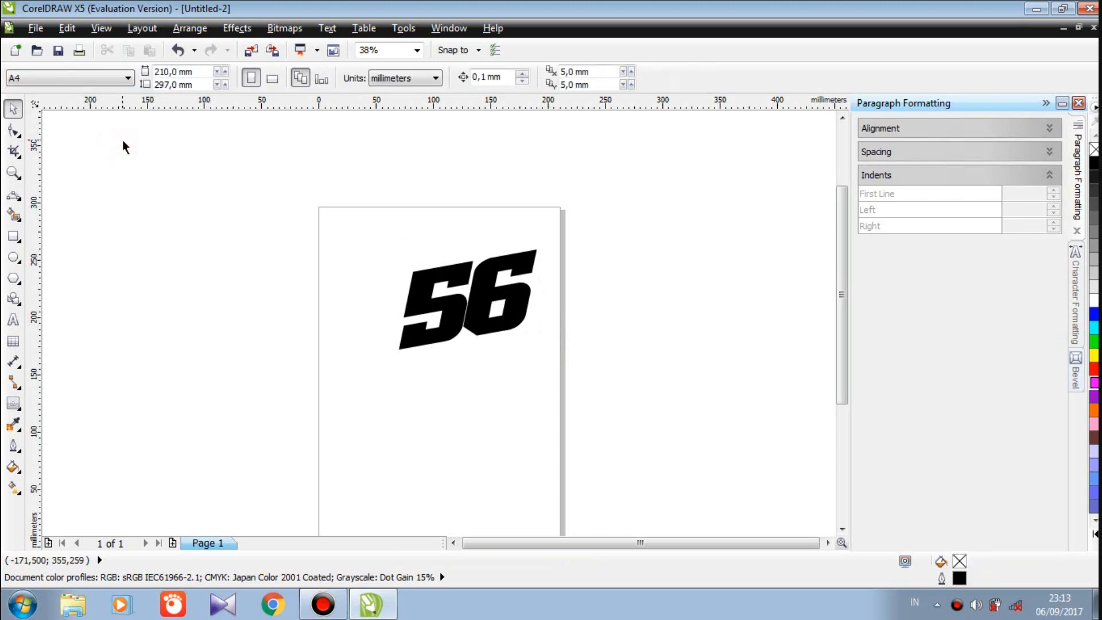
{"action": "left_click", "coordinate": [460, 281]}
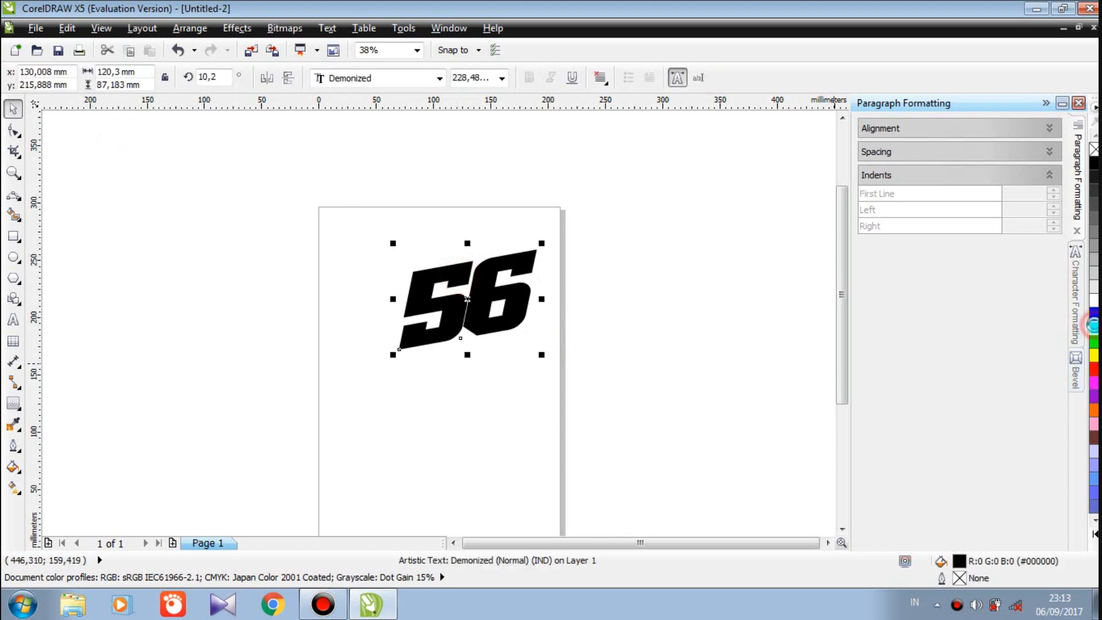
Fill the 56 with cyan and drag a linear gradient that ends in green
{"action": "left_click", "coordinate": [1094, 327]}
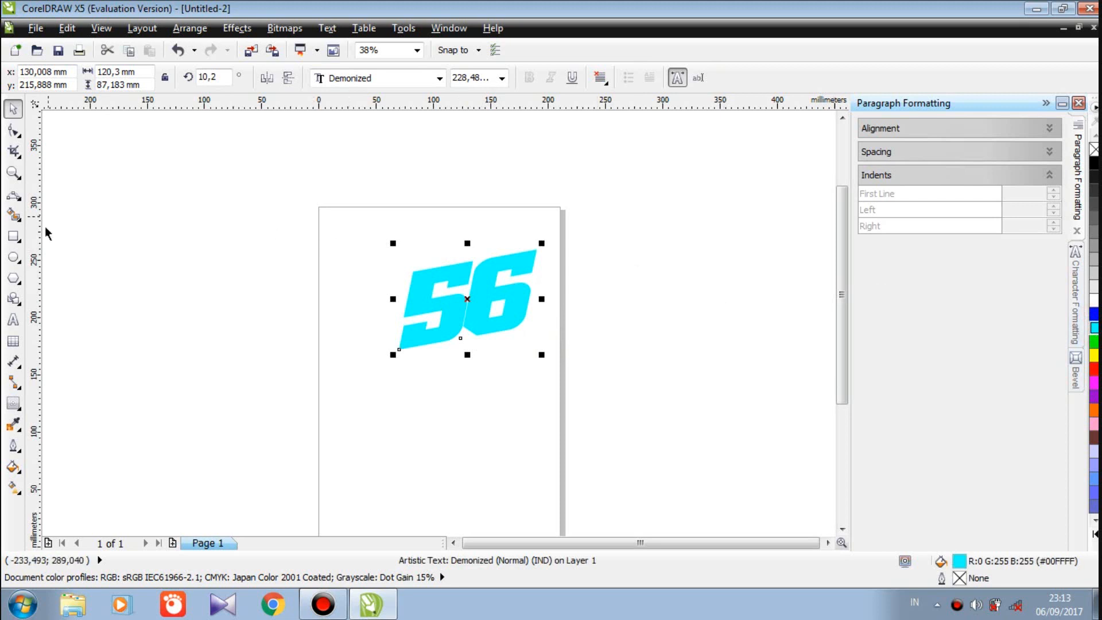
{"action": "left_click", "coordinate": [17, 496]}
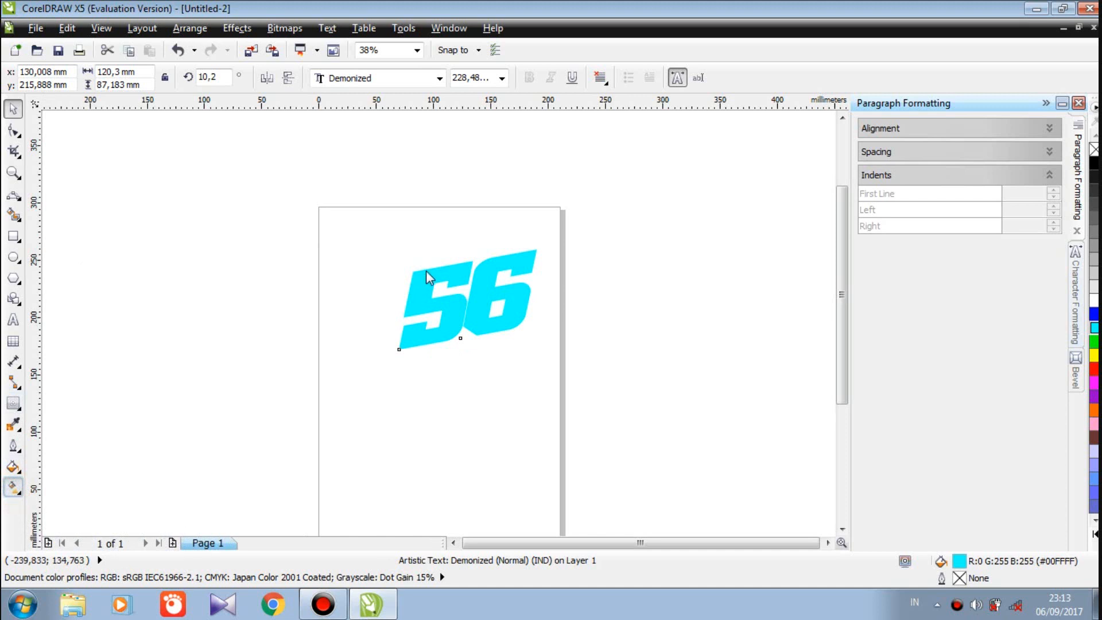
{"action": "left_click_drag", "start_coordinate": [418, 285], "coordinate": [493, 258]}
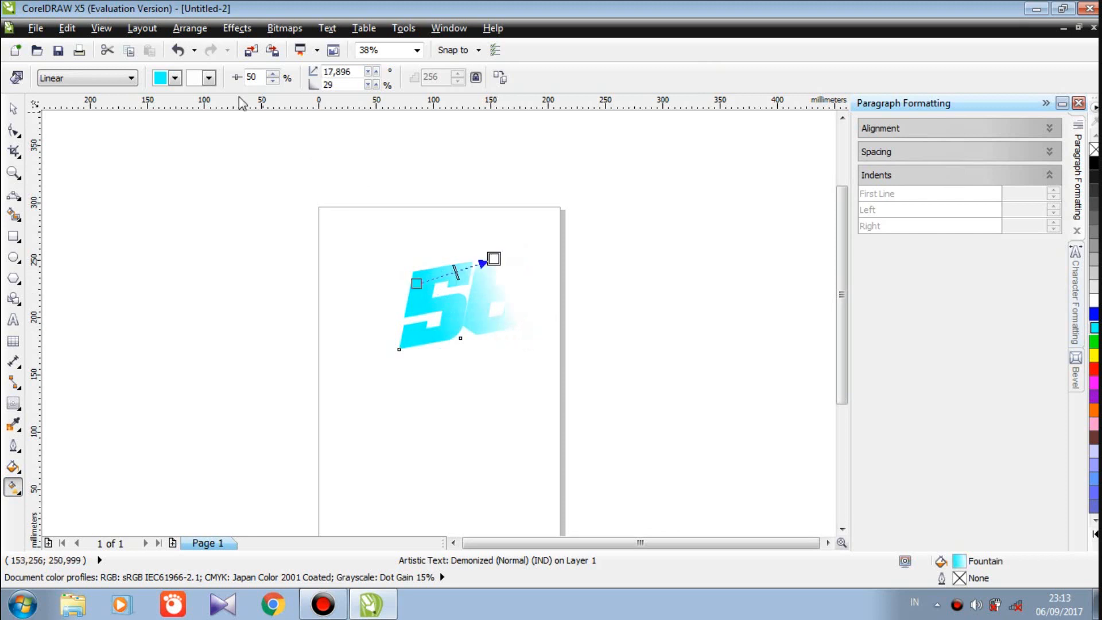
{"action": "left_click", "coordinate": [210, 79]}
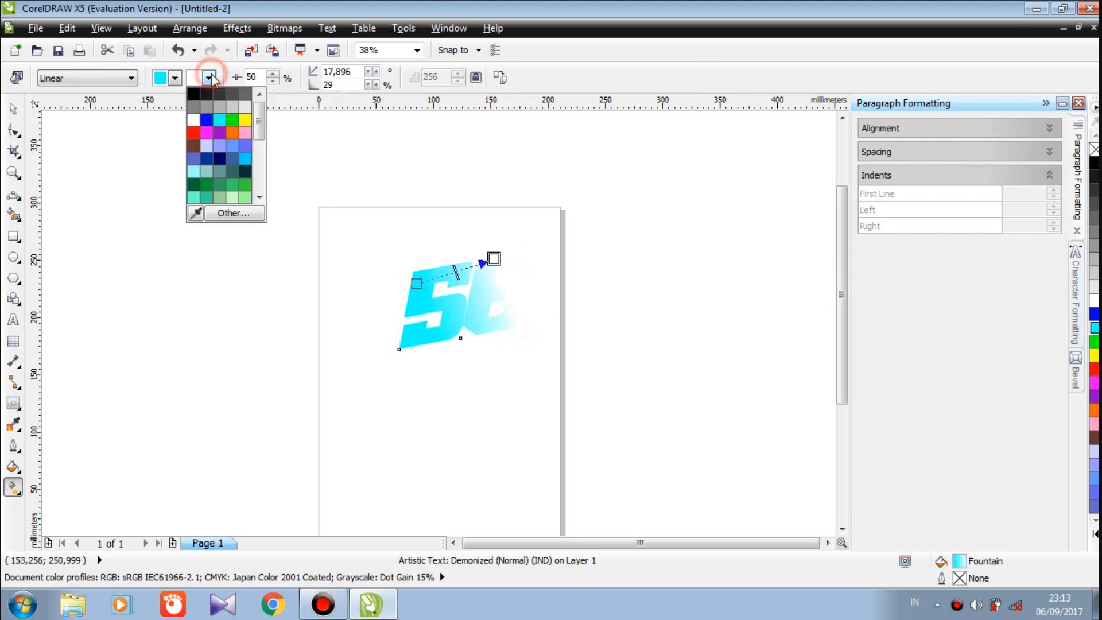
{"action": "left_click", "coordinate": [235, 120]}
Reposition the gradient so cyan starts lower left and green ends upper right
{"action": "left_click_drag", "start_coordinate": [417, 284], "coordinate": [405, 339]}
{"action": "left_click_drag", "start_coordinate": [494, 259], "coordinate": [471, 273]}
{"action": "left_click_drag", "start_coordinate": [391, 357], "coordinate": [517, 241]}
{"action": "left_click_drag", "start_coordinate": [391, 354], "coordinate": [453, 306]}
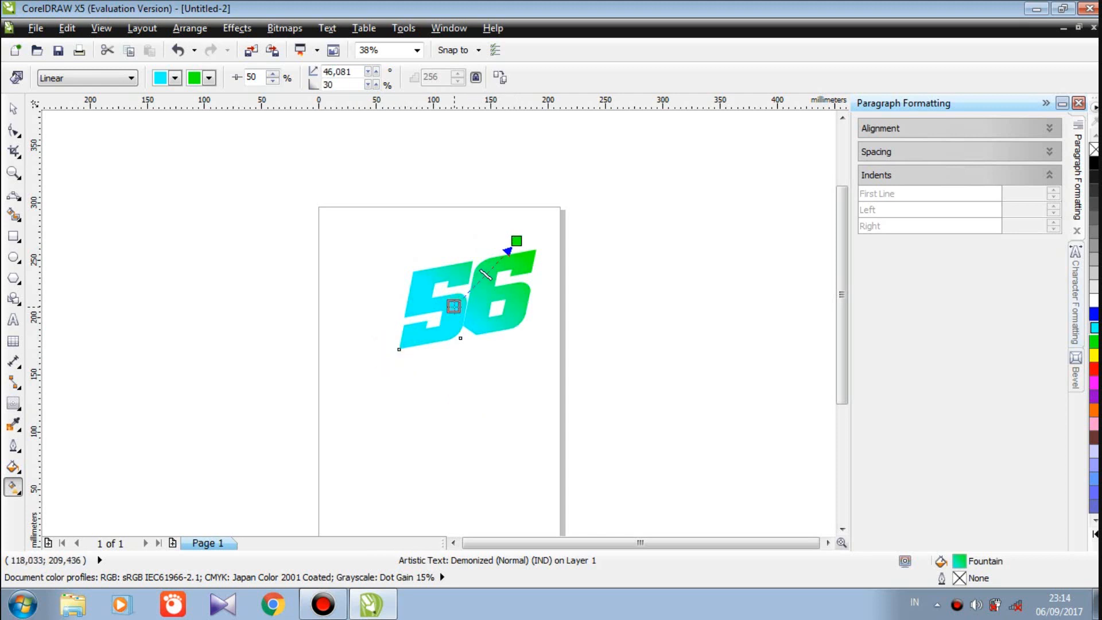
{"action": "left_click", "coordinate": [12, 108]}
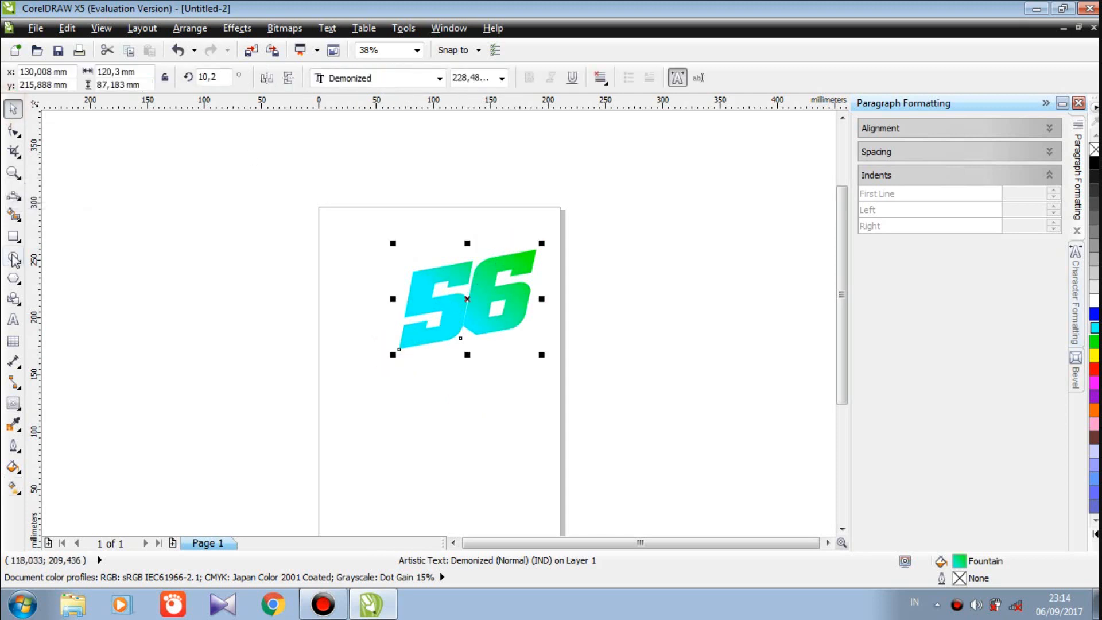
Draw a closed, pointed 3-point-curve shape across the 56 and shift it down-left
{"action": "left_click", "coordinate": [21, 202]}
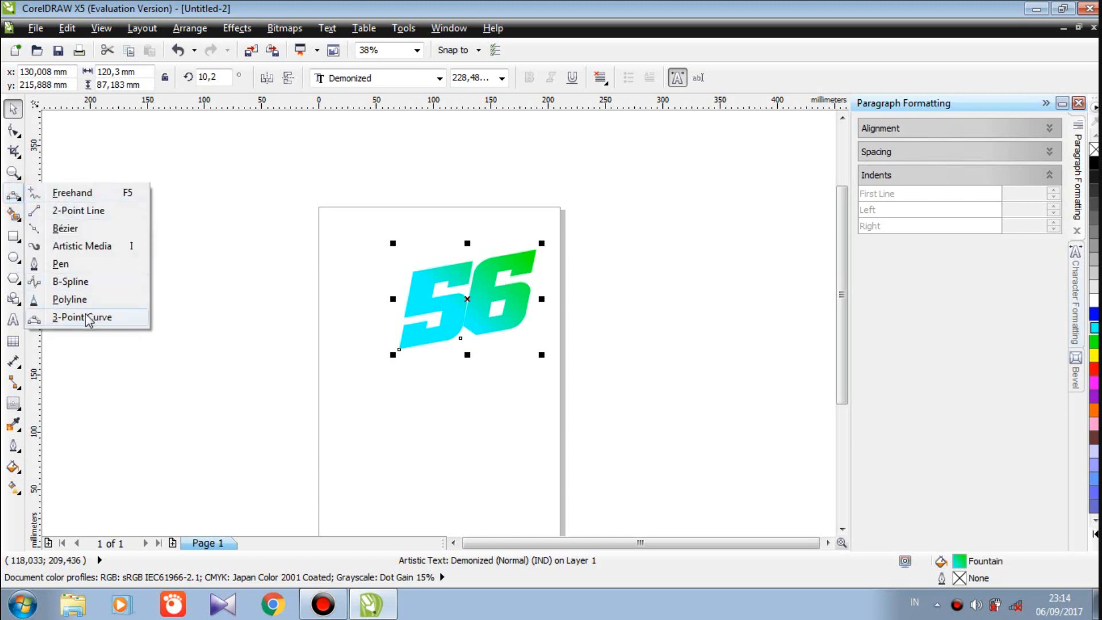
{"action": "left_click", "coordinate": [87, 318]}
{"action": "left_click_drag", "start_coordinate": [363, 291], "coordinate": [491, 261]}
{"action": "left_click", "coordinate": [392, 293]}
{"action": "left_click_drag", "start_coordinate": [393, 293], "coordinate": [362, 290]}
{"action": "left_click", "coordinate": [371, 344]}
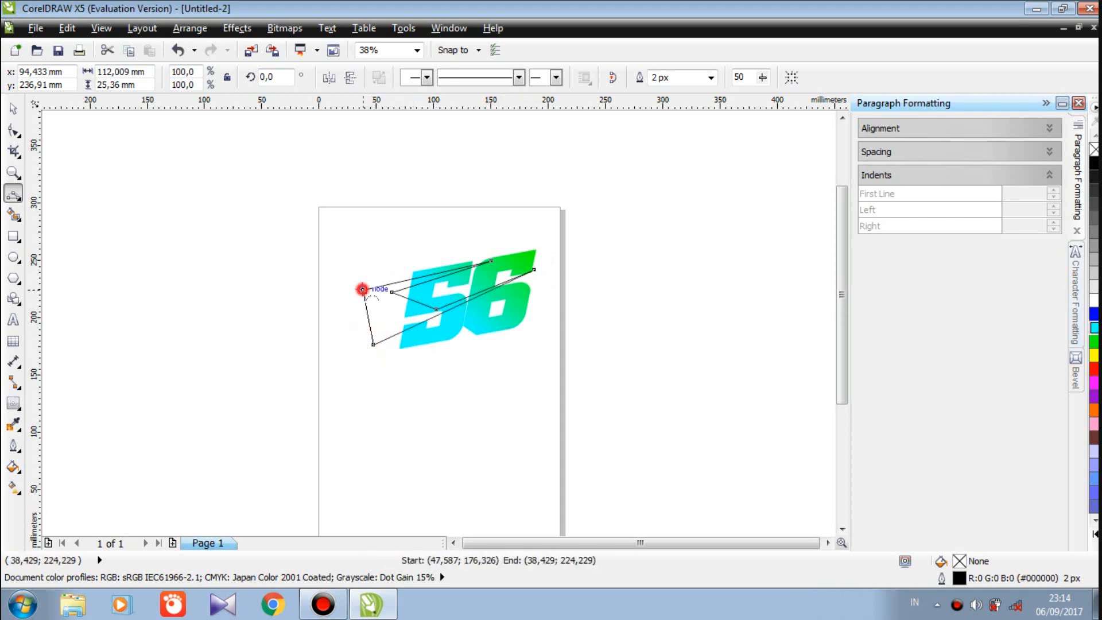
{"action": "left_click", "coordinate": [13, 108]}
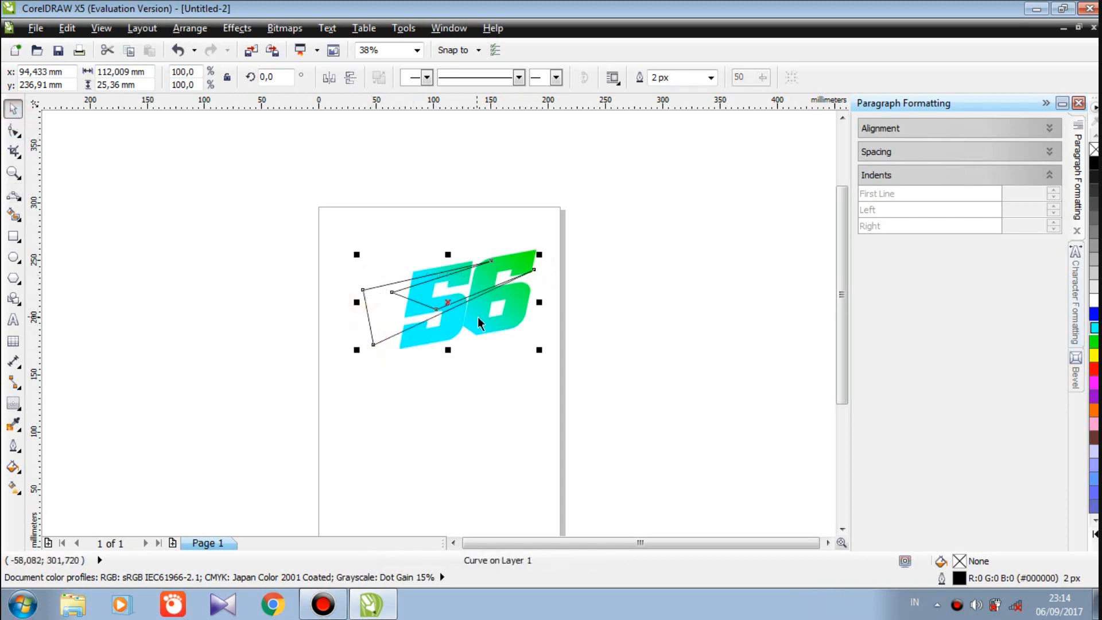
{"action": "left_click_drag", "start_coordinate": [449, 304], "coordinate": [440, 311]}
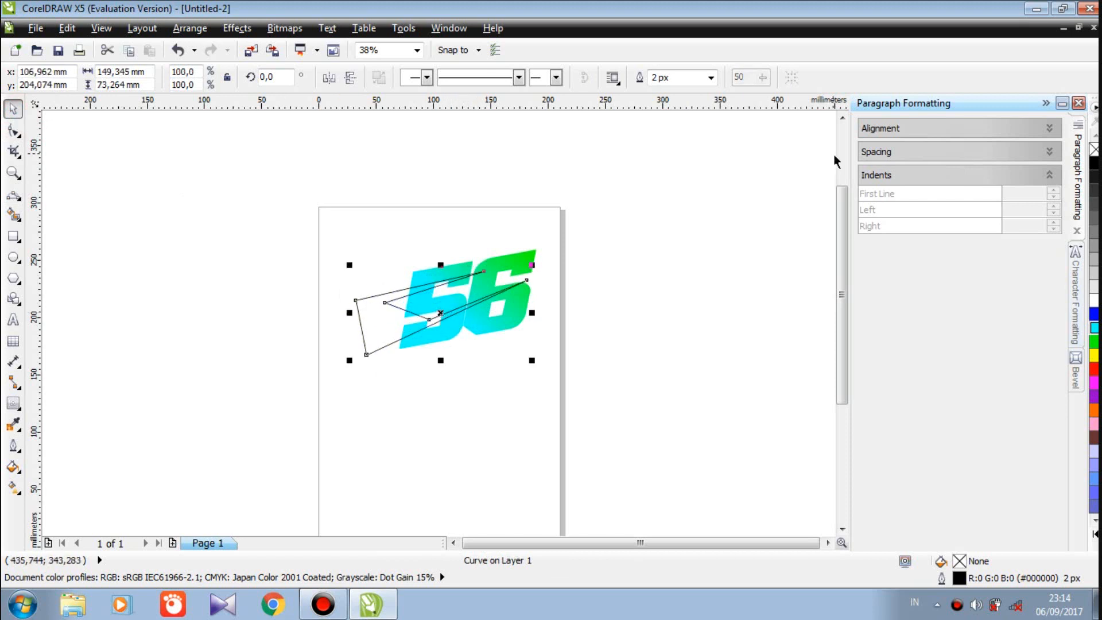
Make the streak shape white with no outline
{"action": "left_click", "coordinate": [1094, 300]}
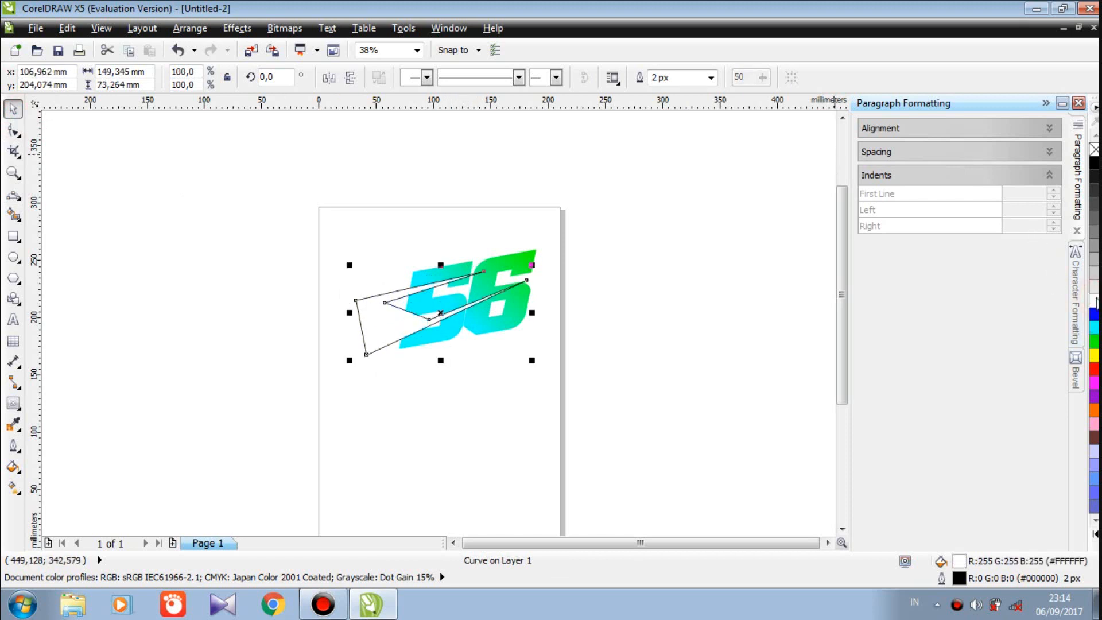
{"action": "left_click", "coordinate": [711, 77]}
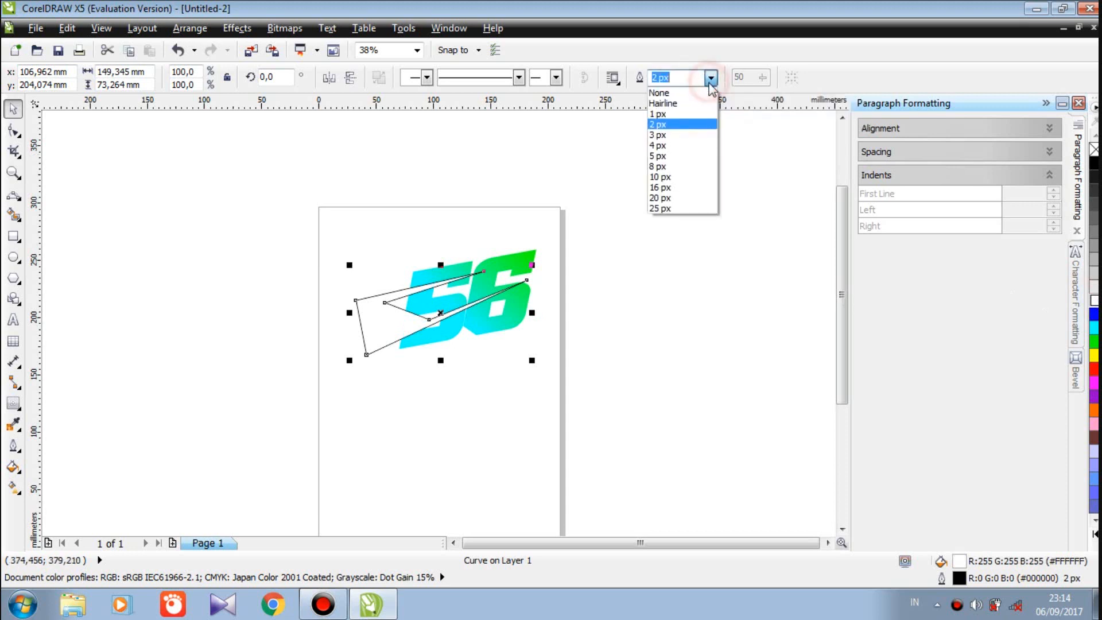
{"action": "left_click", "coordinate": [694, 91]}
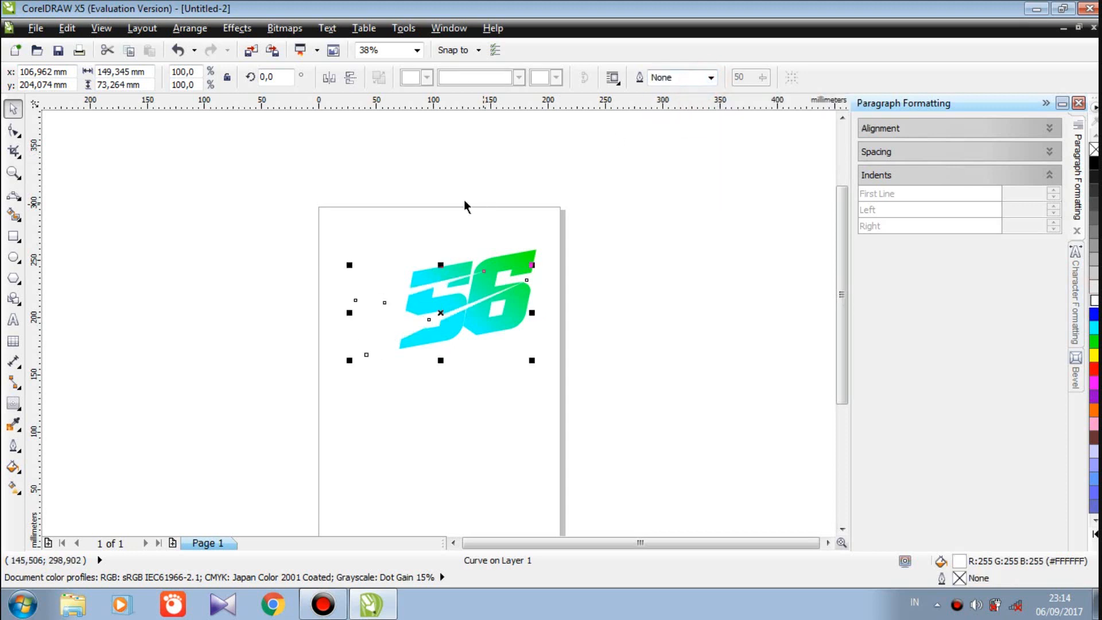
PowerClip the white streak shape inside the 56, then reselect the 56
{"action": "left_click", "coordinate": [230, 28]}
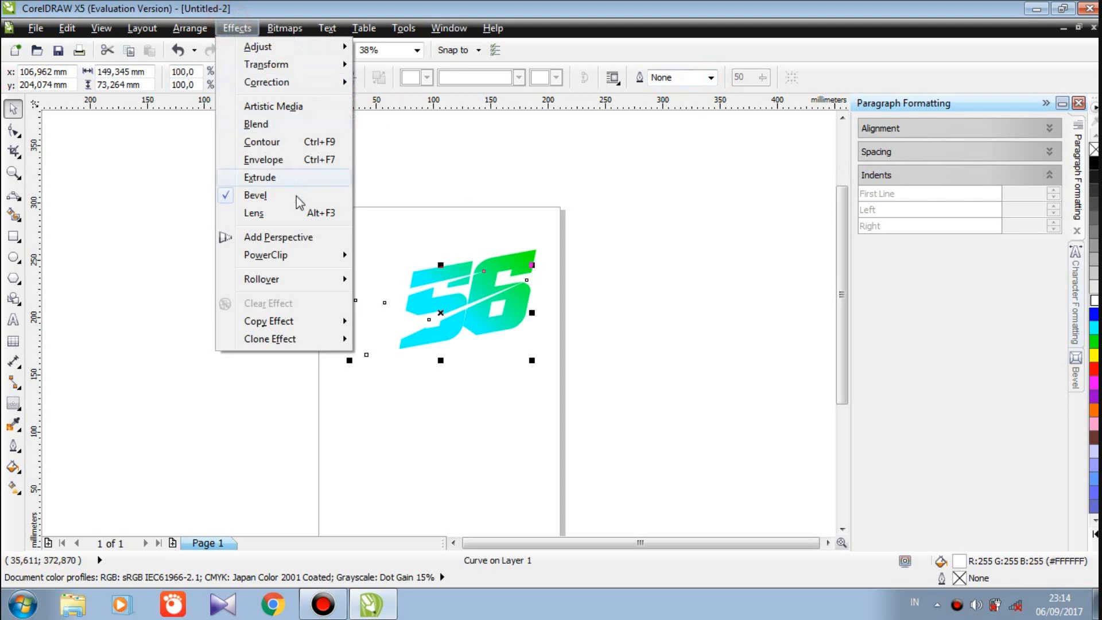
{"action": "mouse_move", "coordinate": [315, 253]}
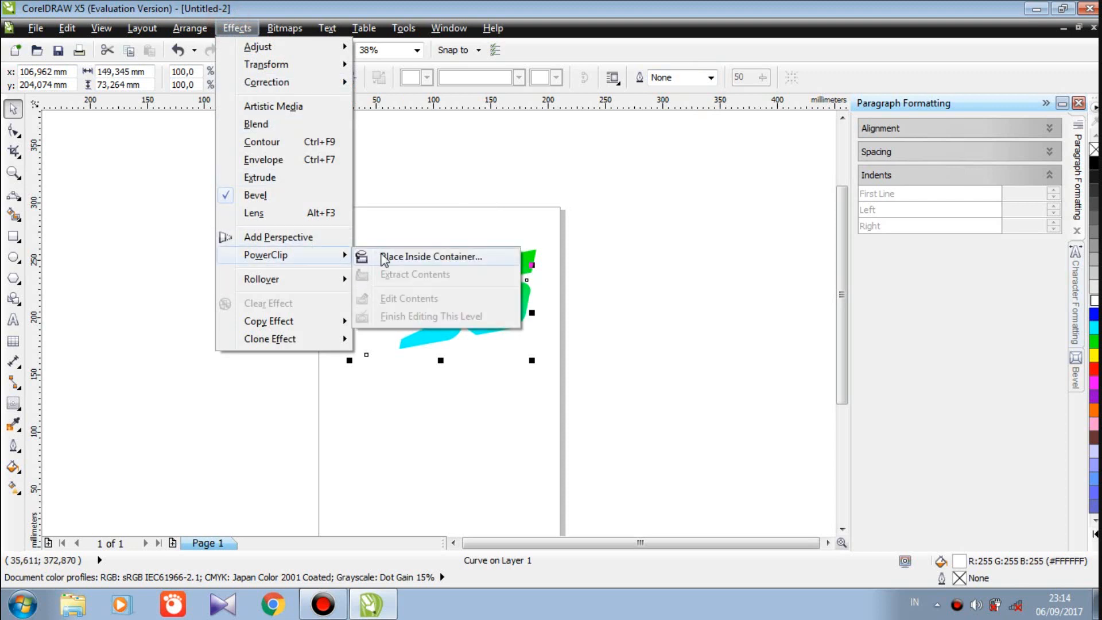
{"action": "left_click", "coordinate": [376, 256]}
{"action": "left_click", "coordinate": [510, 264]}
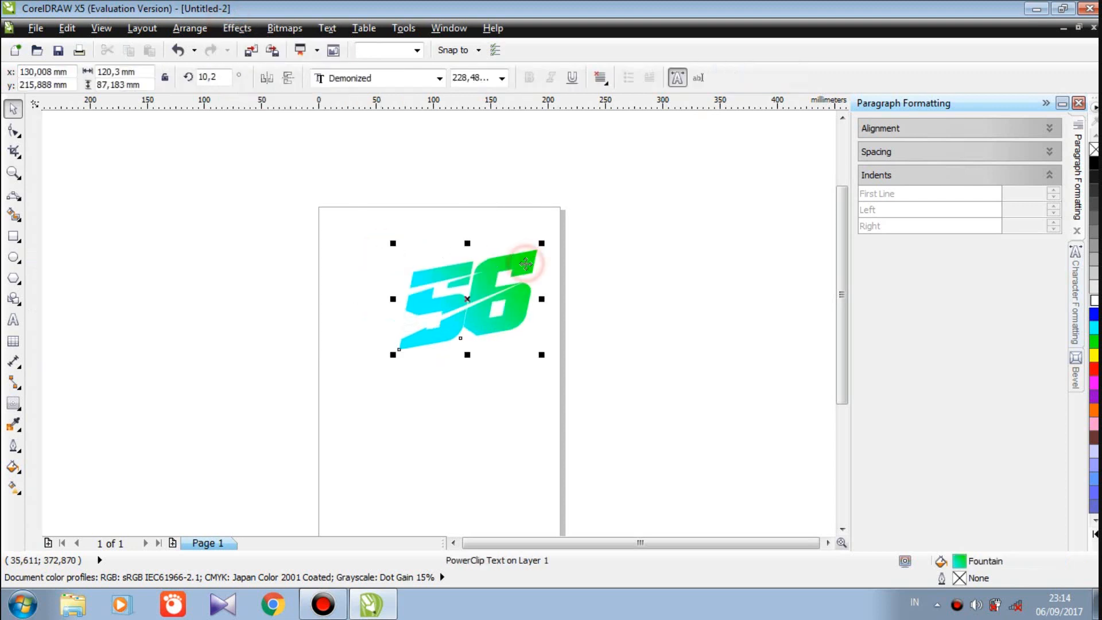
{"action": "left_click", "coordinate": [508, 221]}
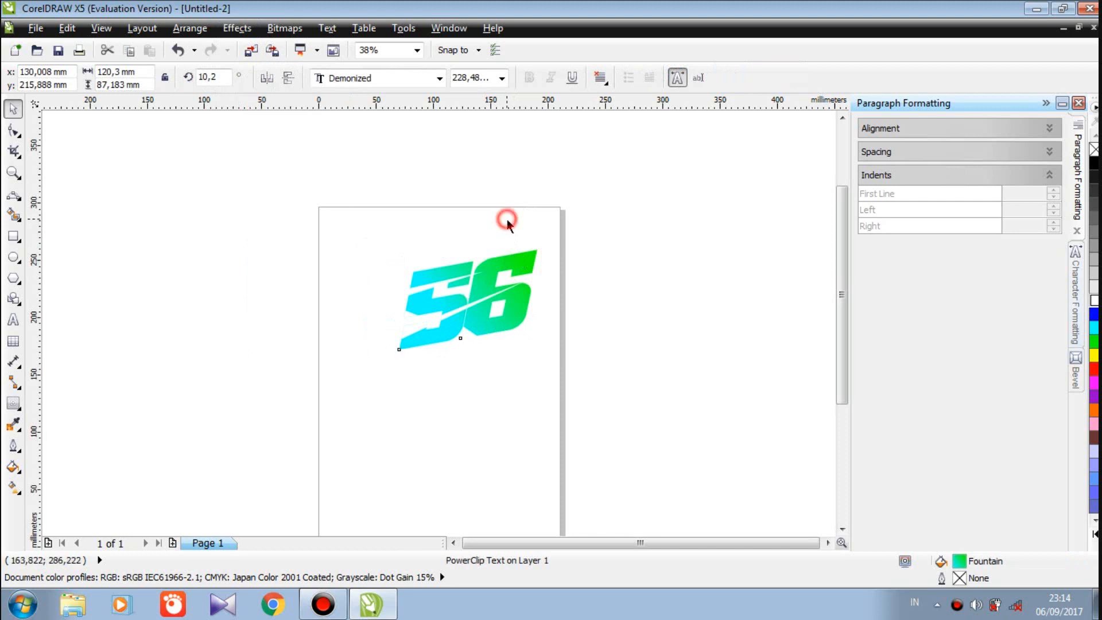
{"action": "left_click", "coordinate": [498, 274]}
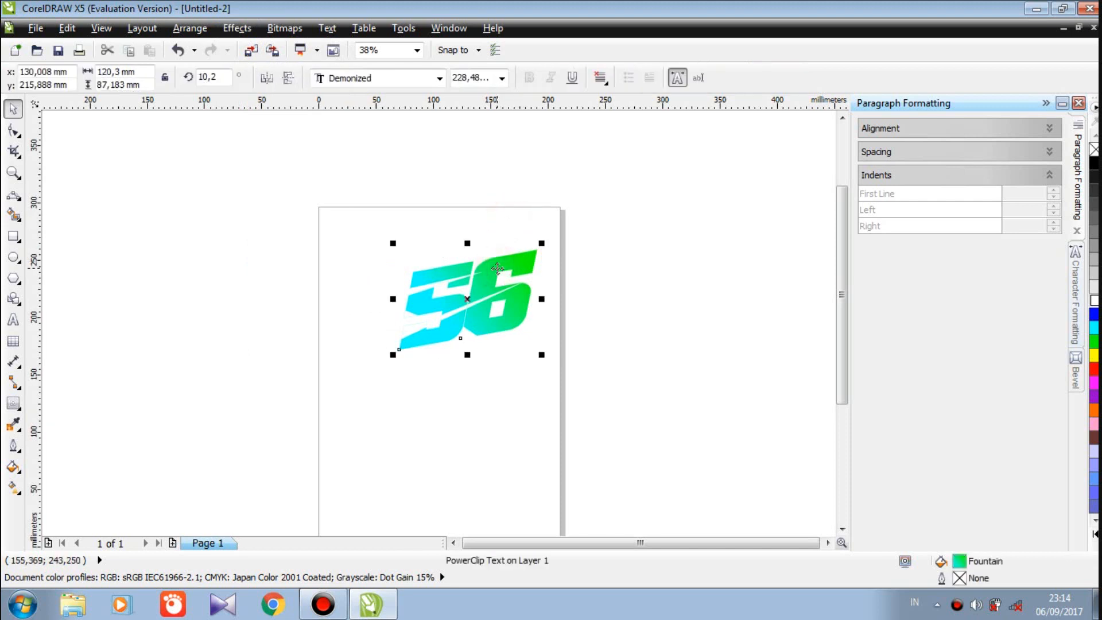
Apply a 1,8 mm contour to the 56 and break it apart with Ctrl+K
{"action": "left_click", "coordinate": [23, 412]}
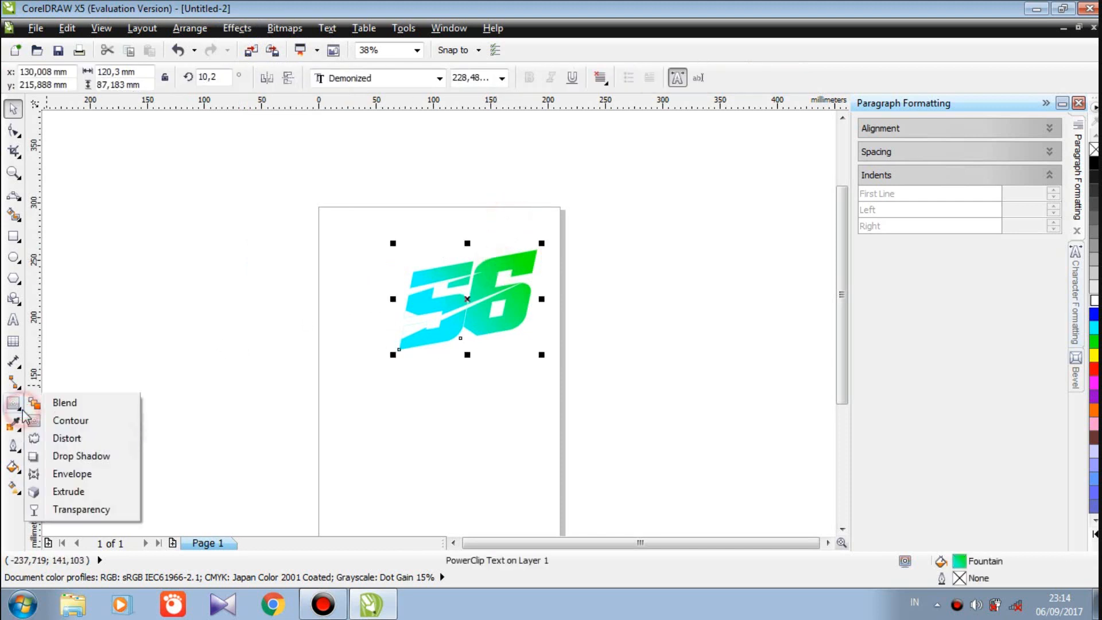
{"action": "left_click", "coordinate": [51, 422]}
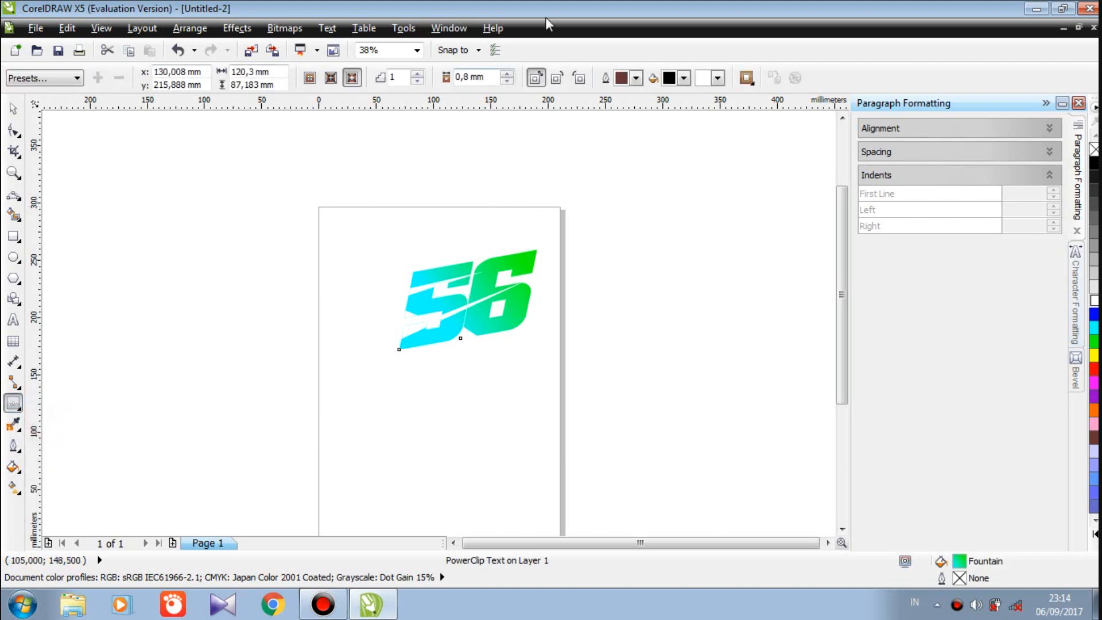
{"action": "left_click", "coordinate": [507, 75]}
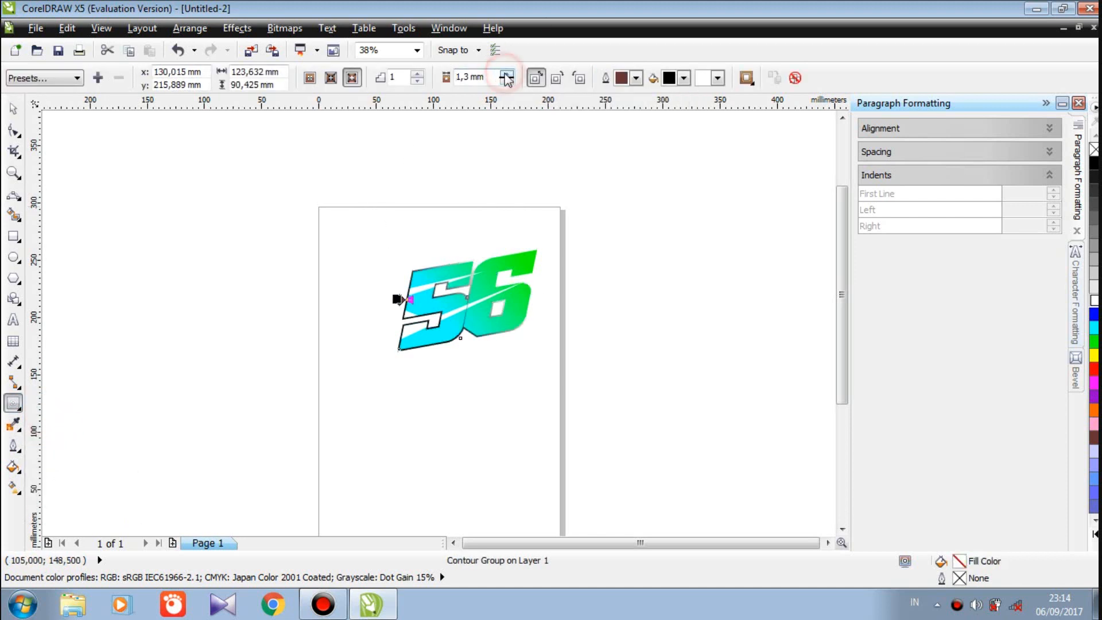
{"action": "left_click", "coordinate": [507, 75]}
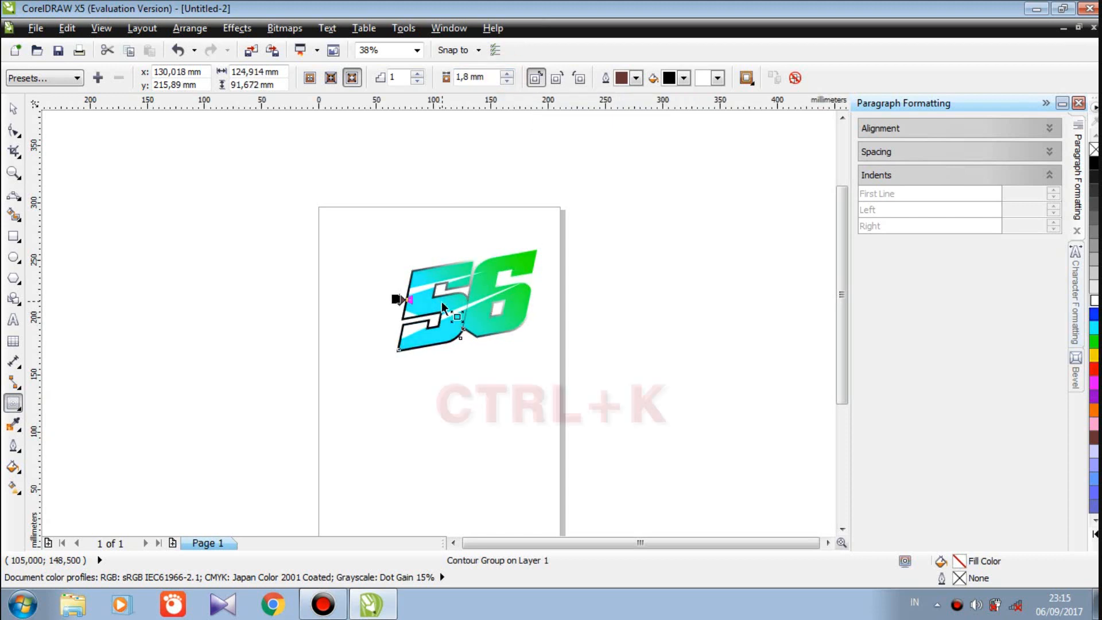
{"action": "key", "text": "ctrl+k"}
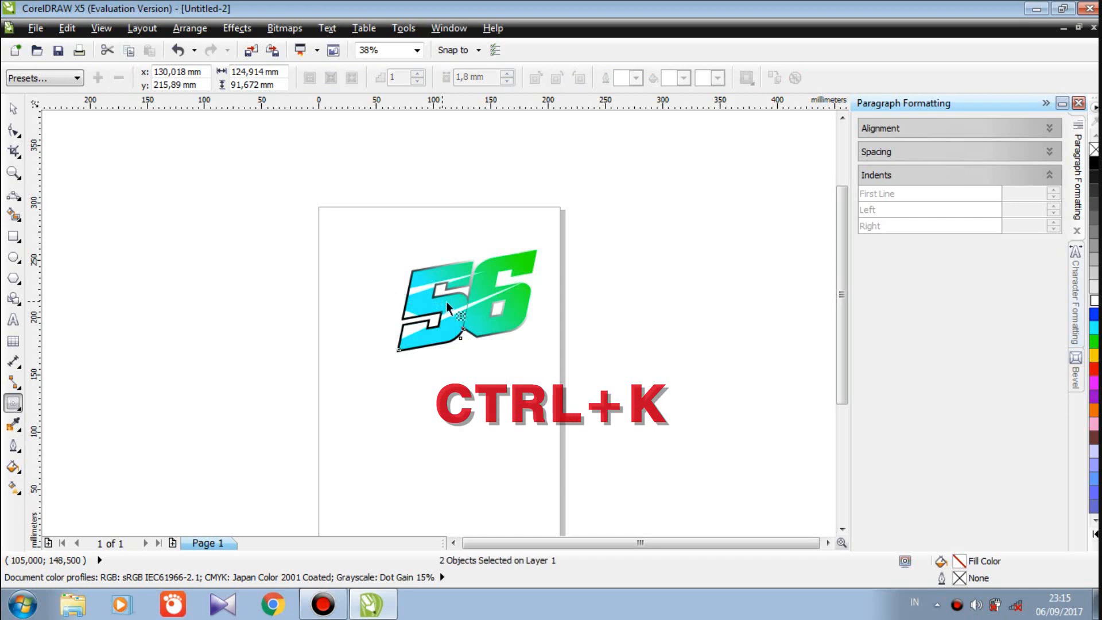
Fill the separated contour shape solid black
{"action": "left_click", "coordinate": [15, 109]}
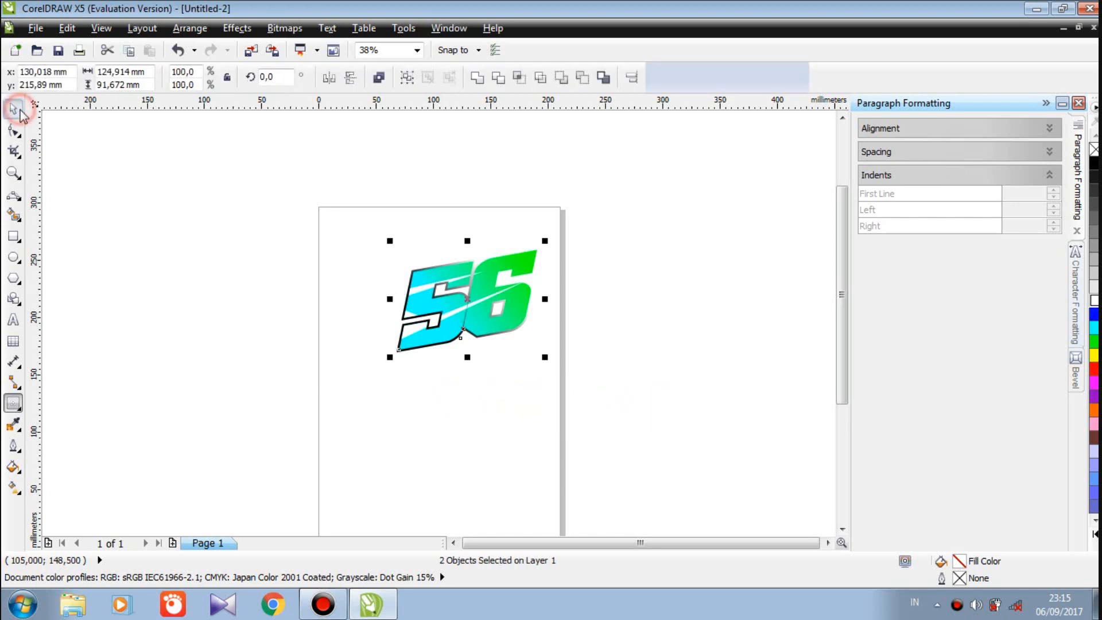
{"action": "left_click", "coordinate": [394, 350]}
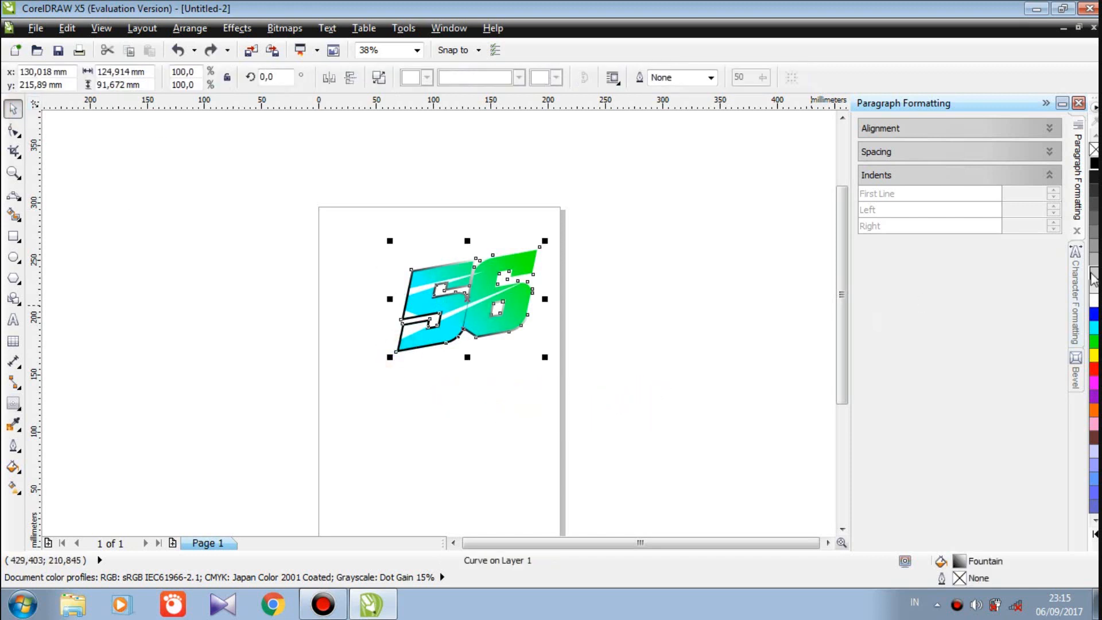
{"action": "left_click", "coordinate": [1094, 166]}
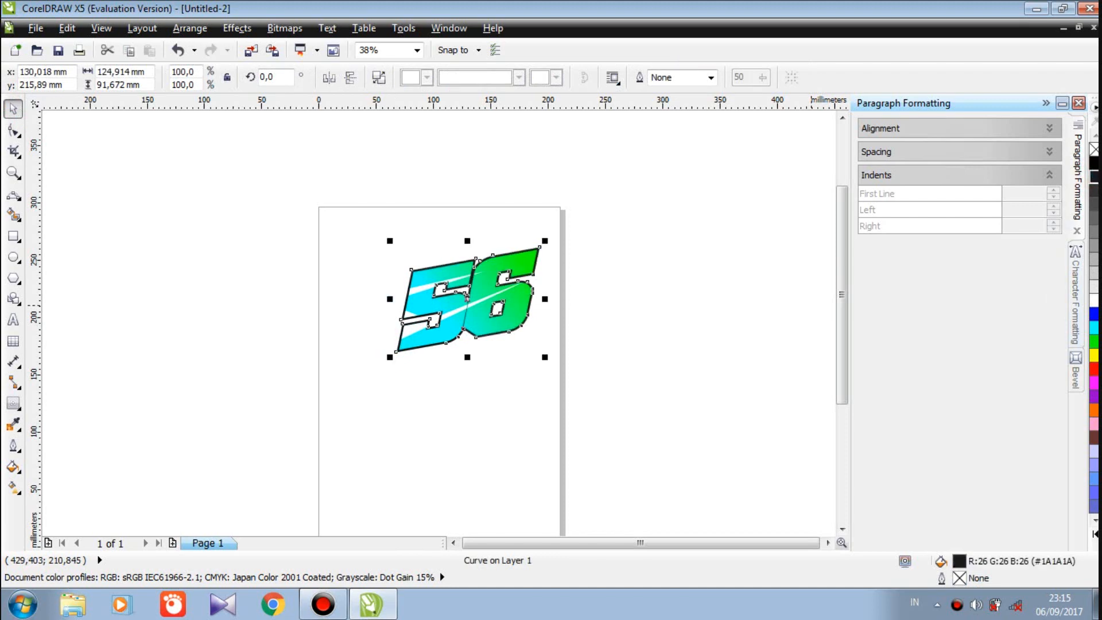
{"action": "left_click", "coordinate": [1094, 163]}
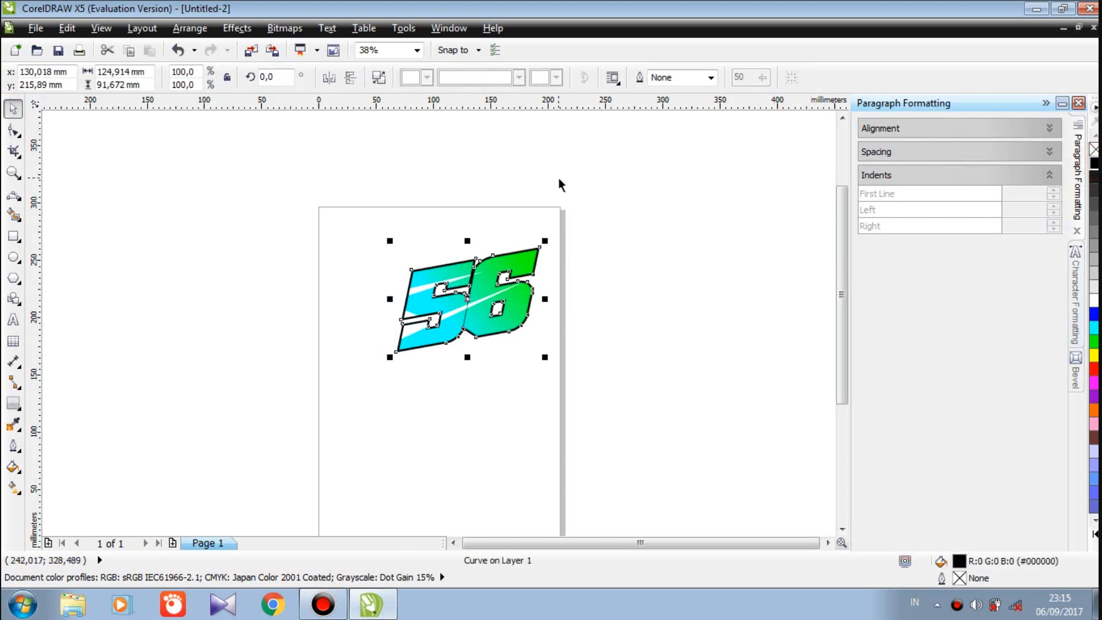
{"action": "left_click", "coordinate": [130, 156]}
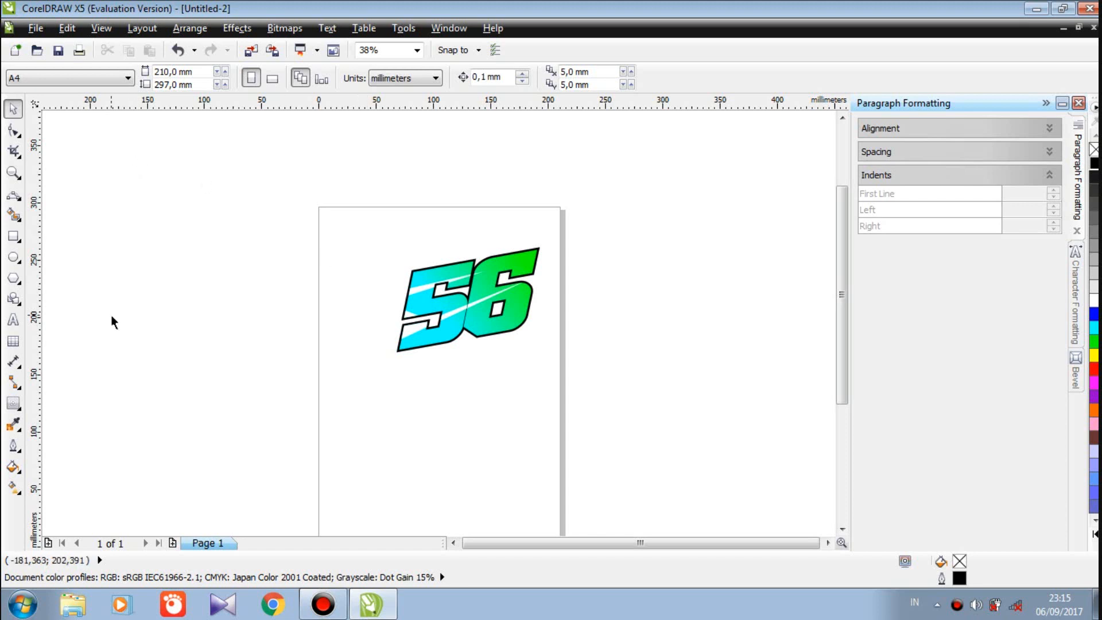
{"action": "left_click", "coordinate": [12, 320]}
{"action": "left_click", "coordinate": [406, 374]}
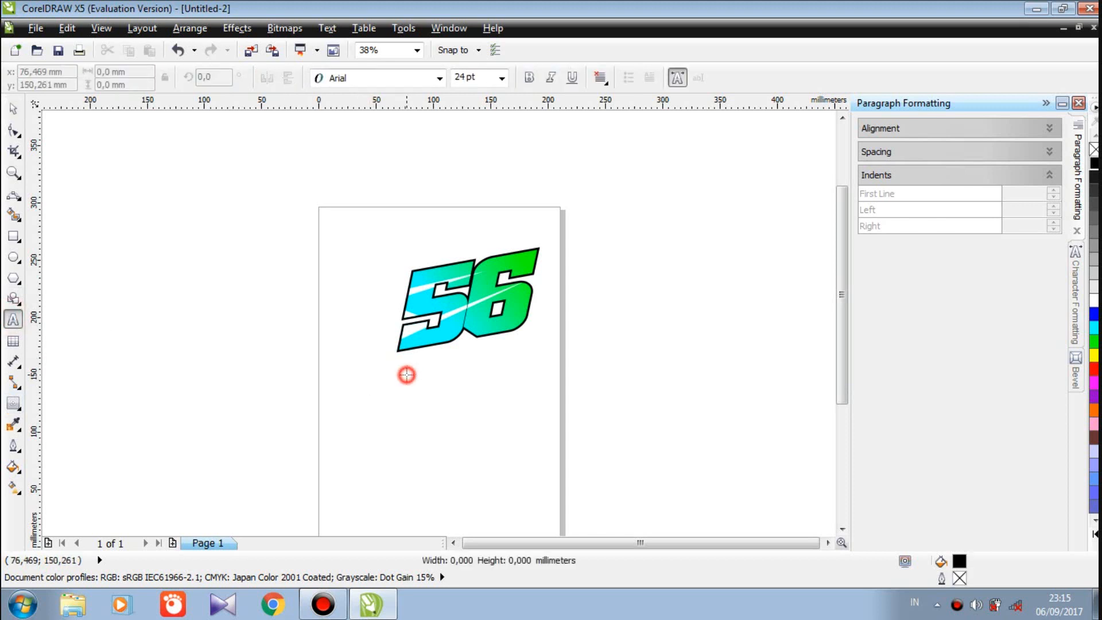
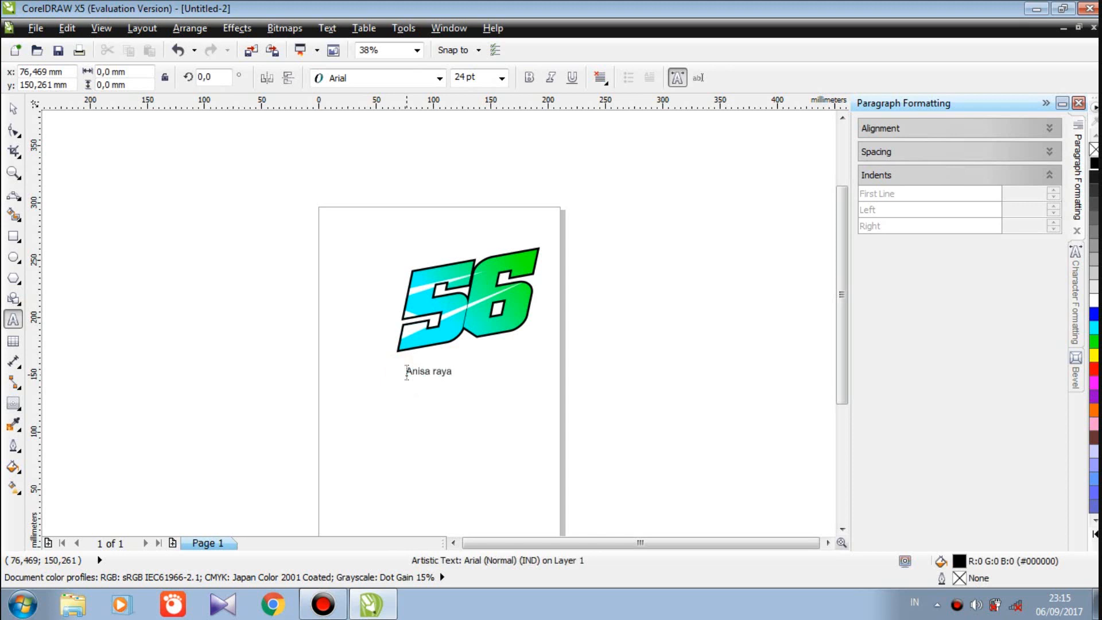
{"action": "left_click_drag", "start_coordinate": [454, 371], "coordinate": [401, 371]}
{"action": "left_click", "coordinate": [440, 78]}
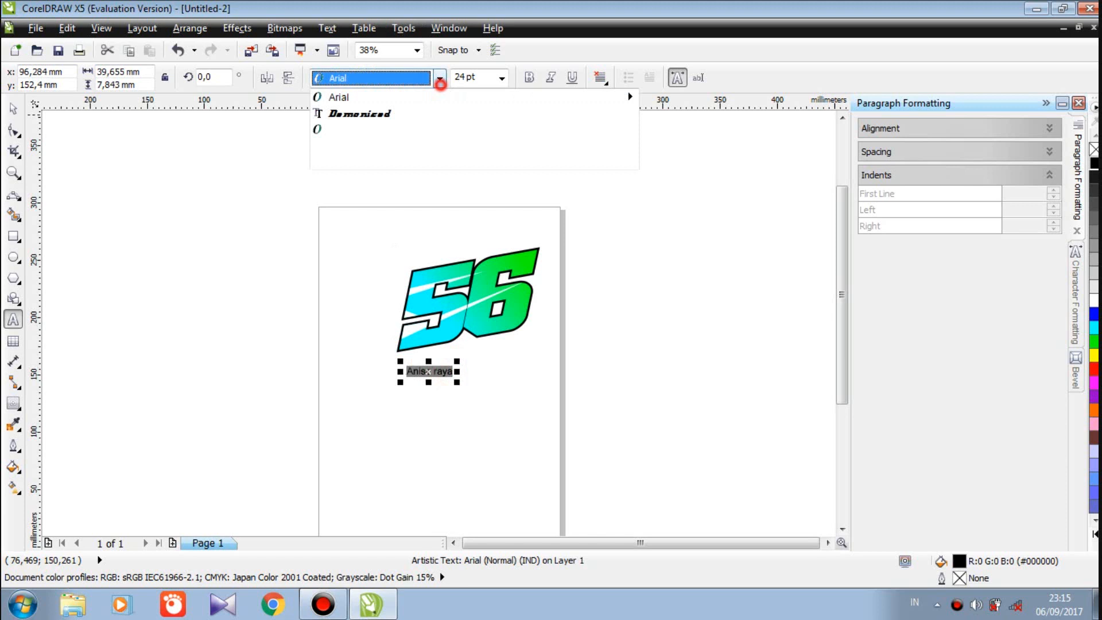
{"action": "left_click", "coordinate": [402, 115]}
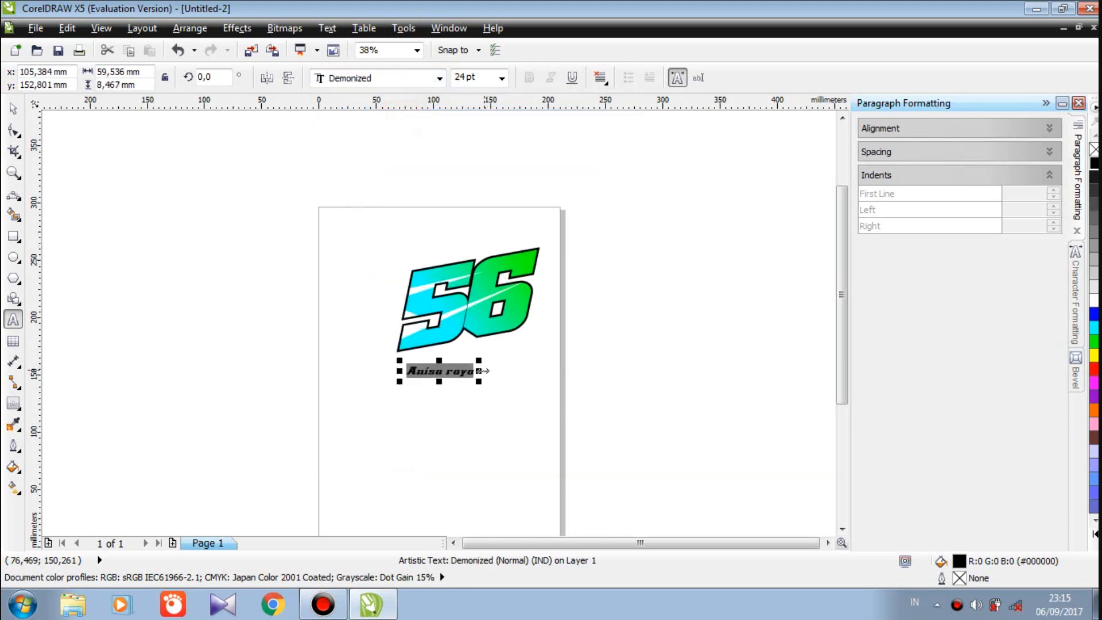
{"action": "left_click_drag", "start_coordinate": [478, 380], "coordinate": [534, 401]}
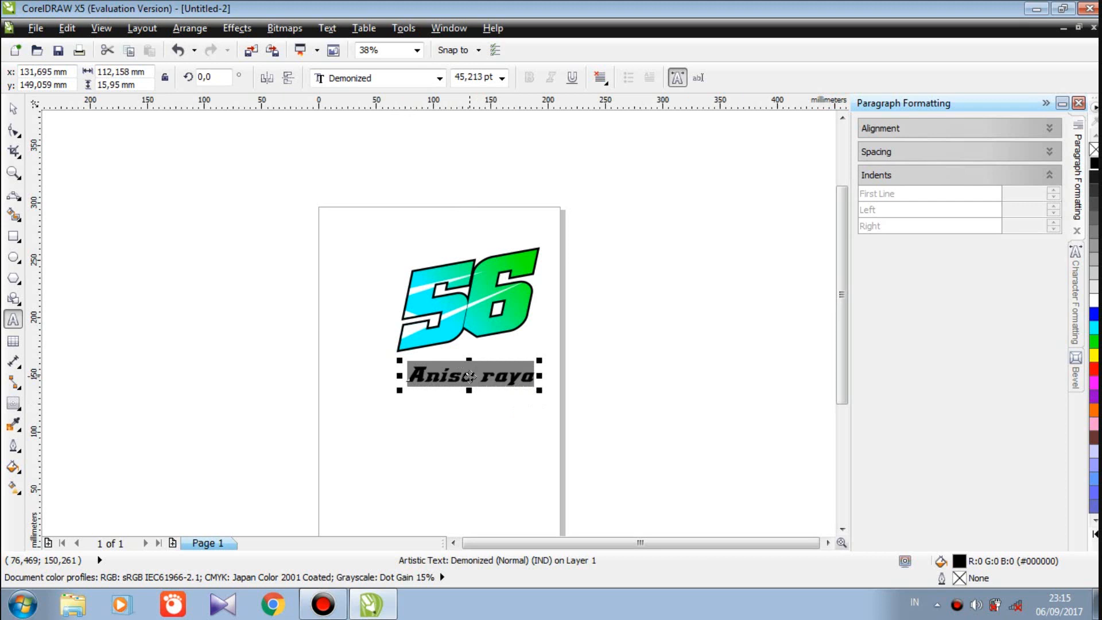
{"action": "left_click", "coordinate": [15, 110]}
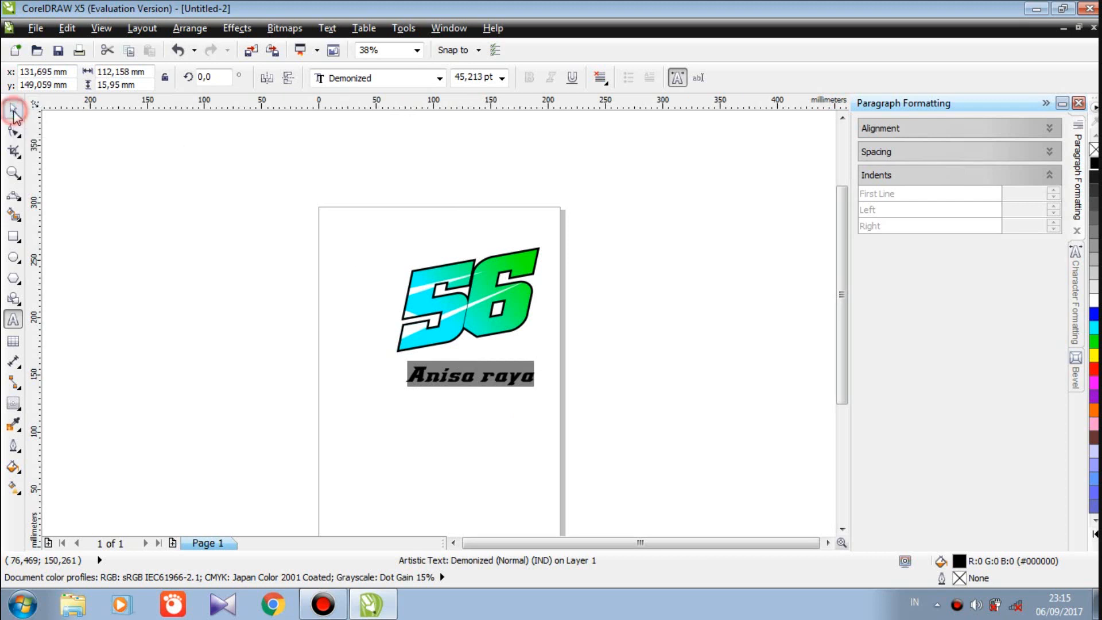
{"action": "left_click", "coordinate": [83, 140]}
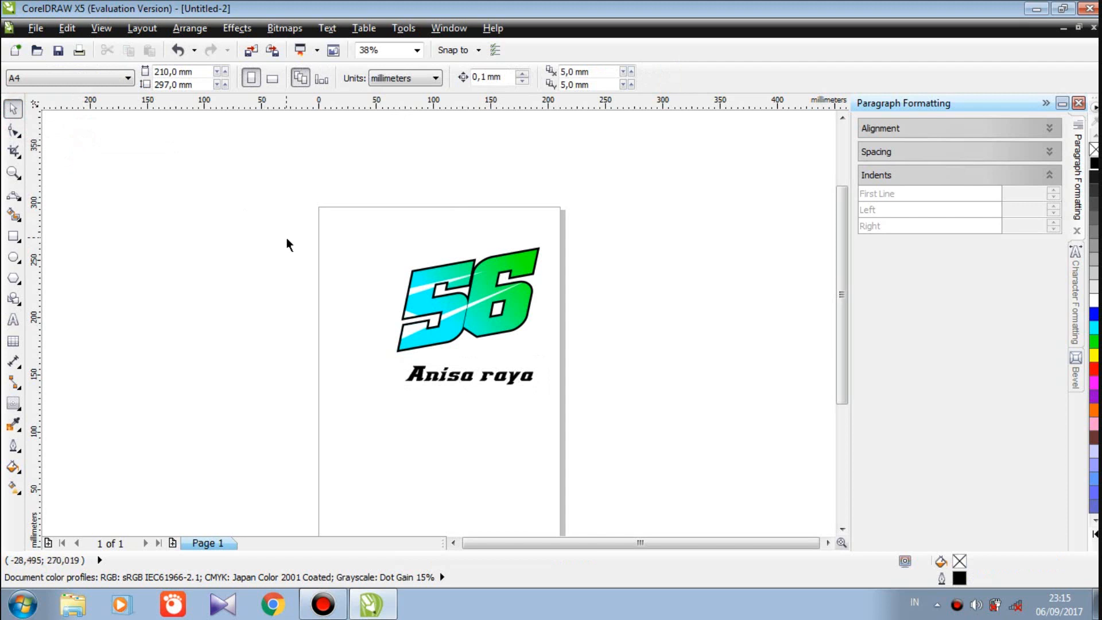
{"action": "left_click", "coordinate": [453, 378]}
{"action": "key", "text": "ctrl+k"}
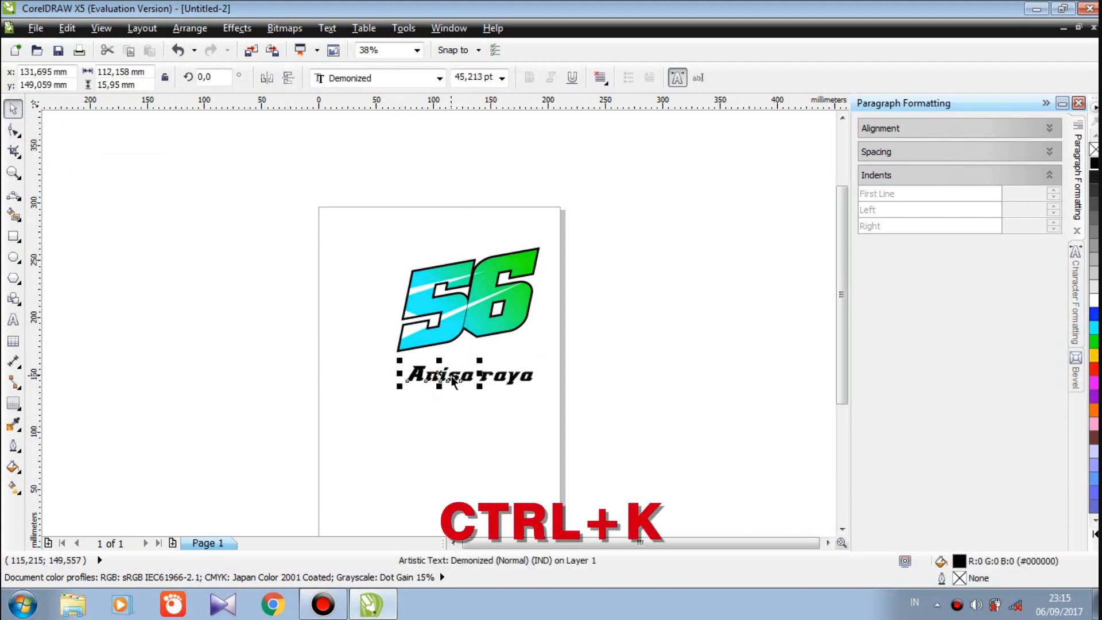
{"action": "key", "text": "ctrl+k"}
{"action": "mouse_move", "coordinate": [417, 372]}
{"action": "left_mouse_down"}
{"action": "mouse_move", "coordinate": [425, 395]}
{"action": "mouse_move", "coordinate": [416, 379]}
{"action": "left_mouse_up"}
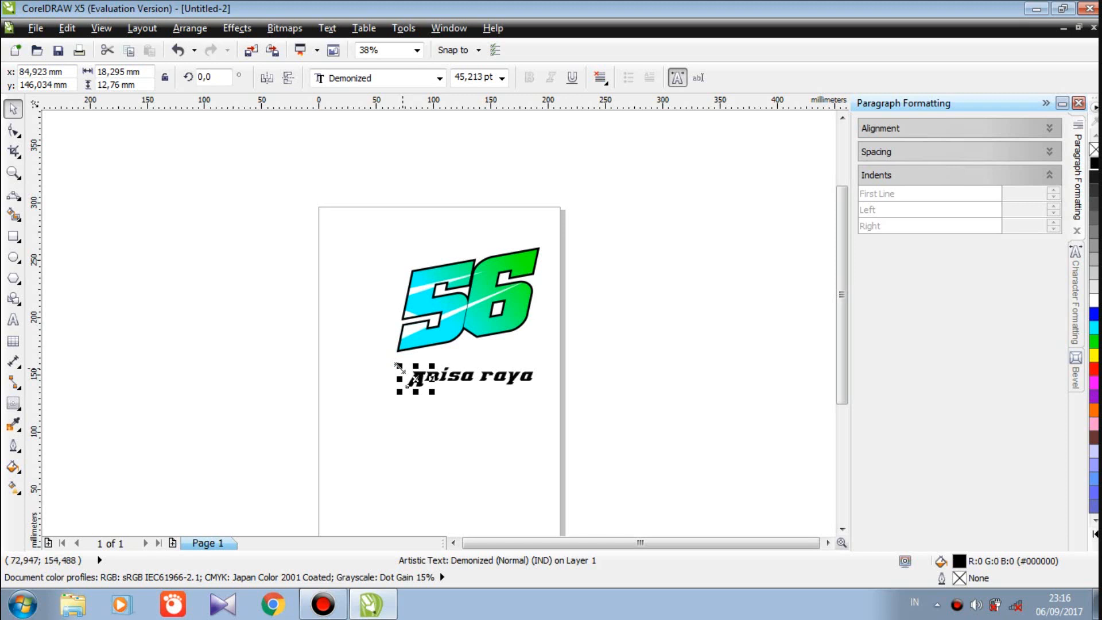
{"action": "left_click_drag", "start_coordinate": [475, 359], "coordinate": [402, 388]}
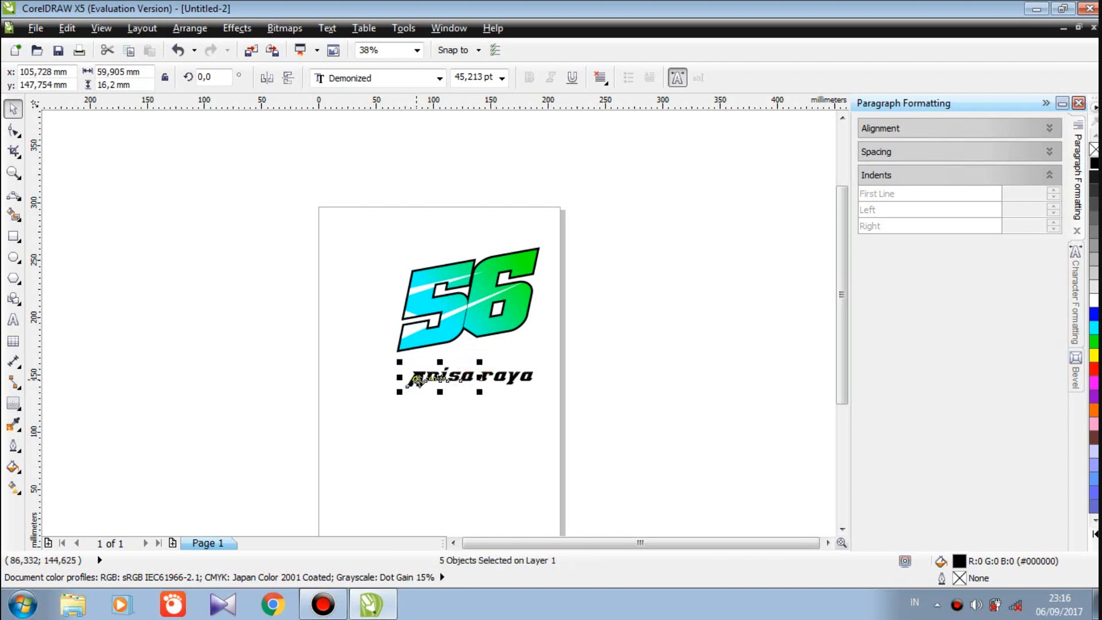
{"action": "right_click", "coordinate": [417, 381]}
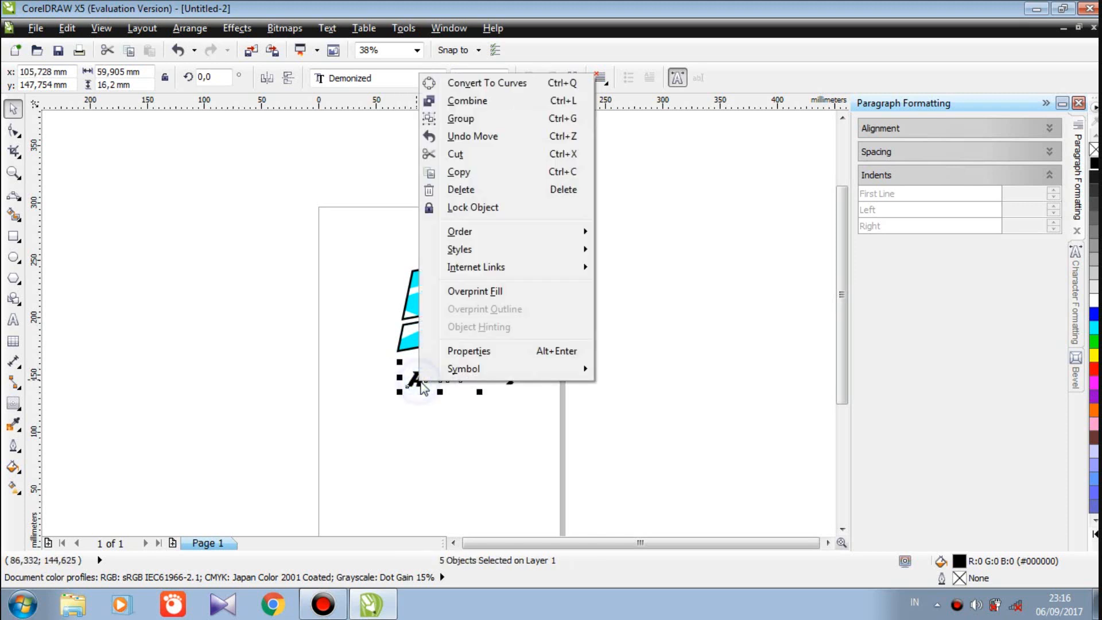
{"action": "left_click", "coordinate": [483, 126]}
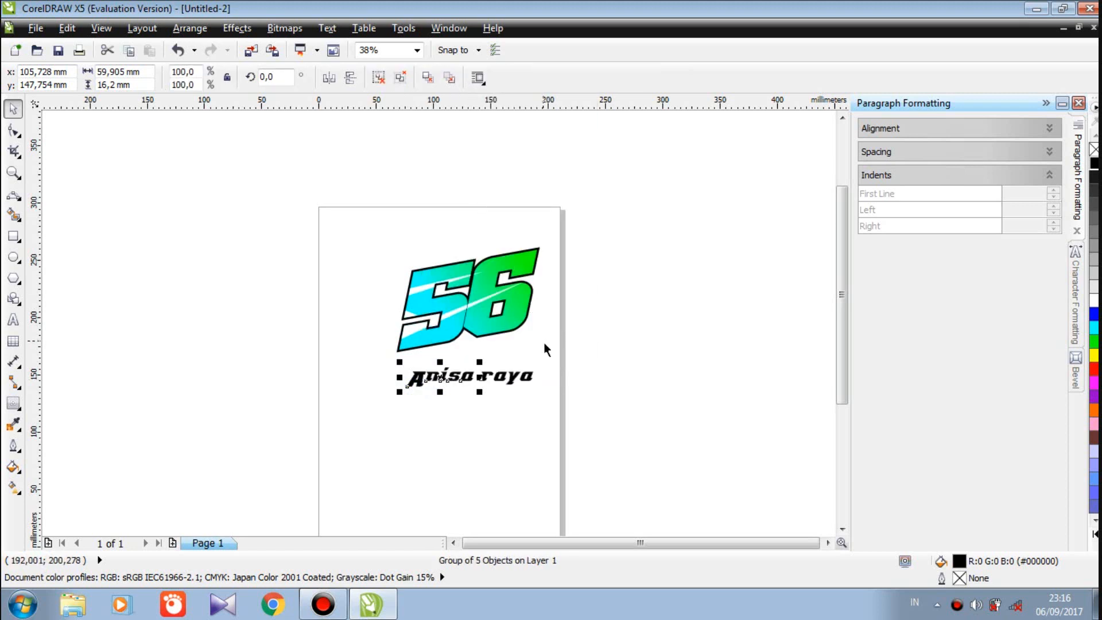
Group both words together and colour the caption magenta
{"action": "left_click_drag", "start_coordinate": [544, 354], "coordinate": [371, 409]}
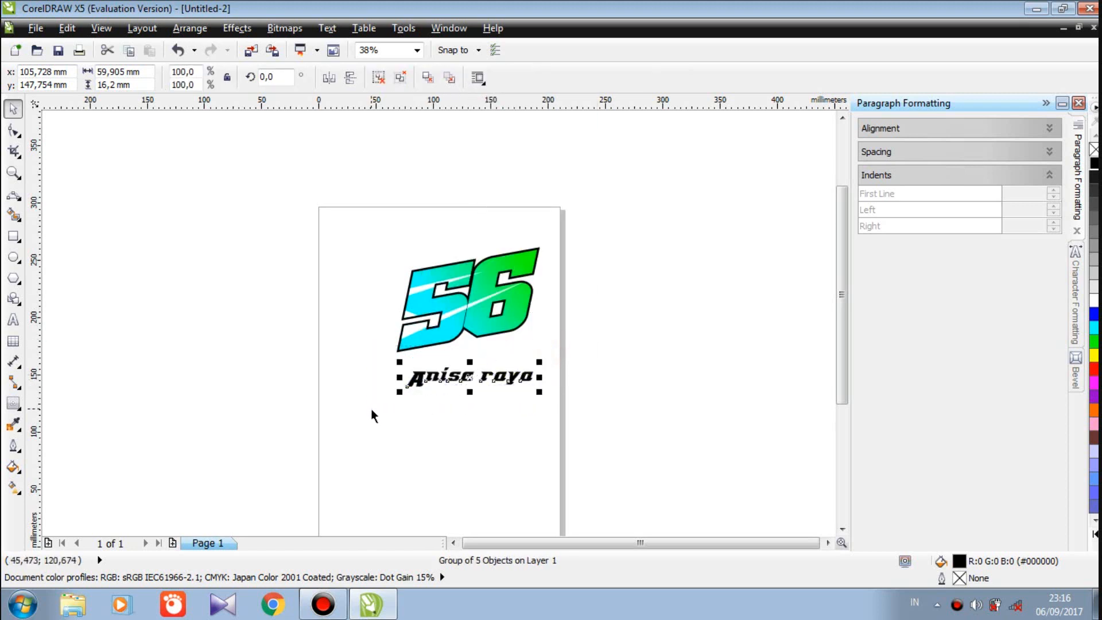
{"action": "right_click", "coordinate": [435, 377]}
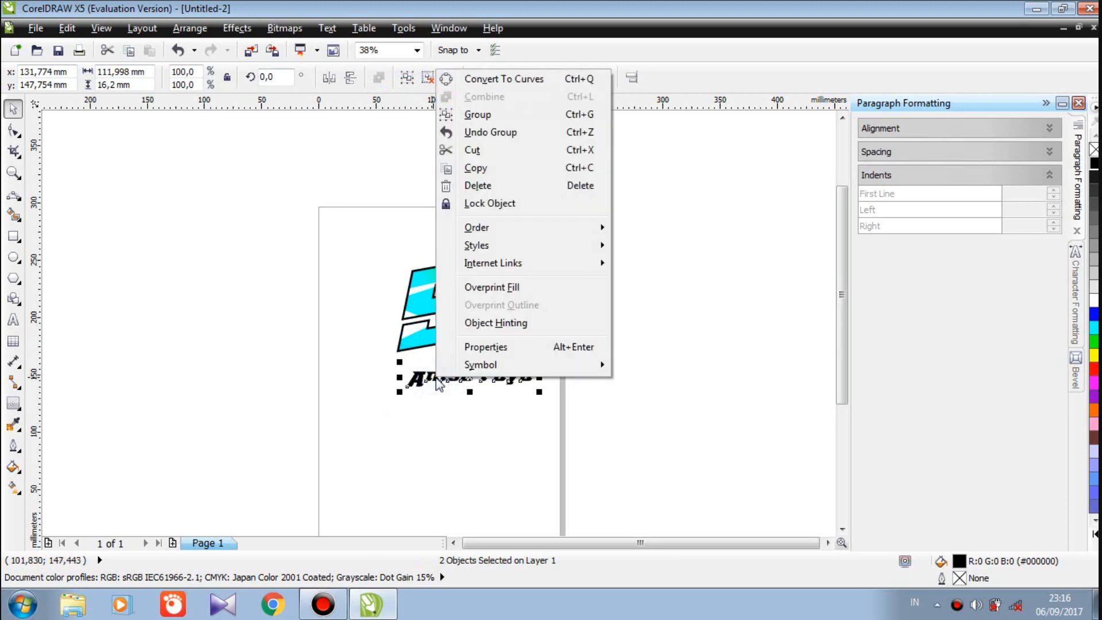
{"action": "left_click", "coordinate": [481, 116]}
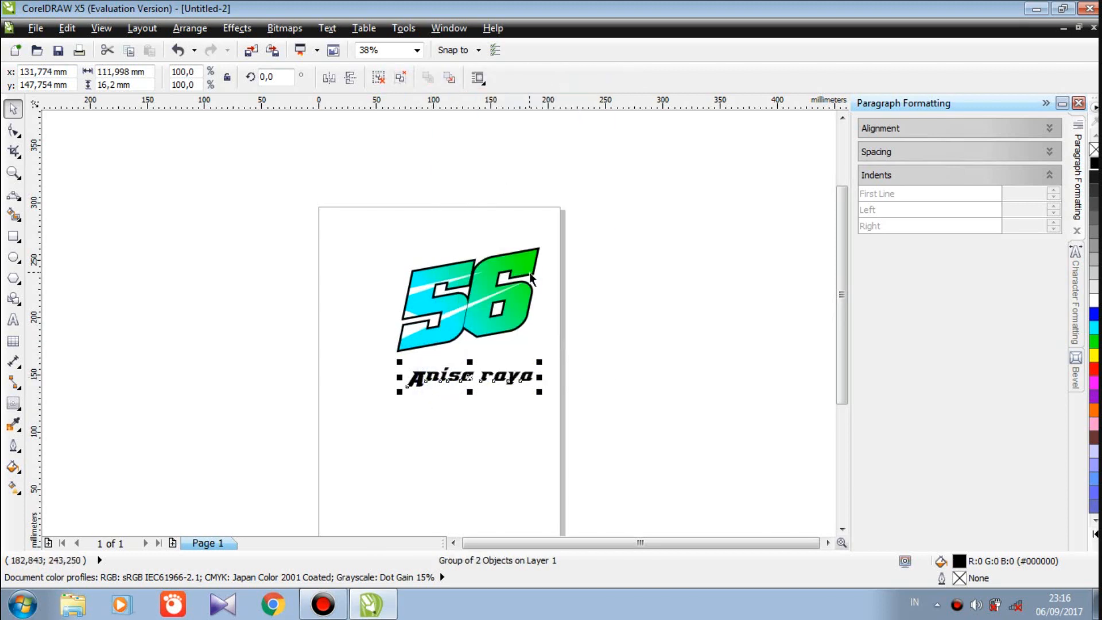
{"action": "left_click", "coordinate": [548, 324]}
{"action": "left_click", "coordinate": [507, 374]}
{"action": "left_click", "coordinate": [1092, 384]}
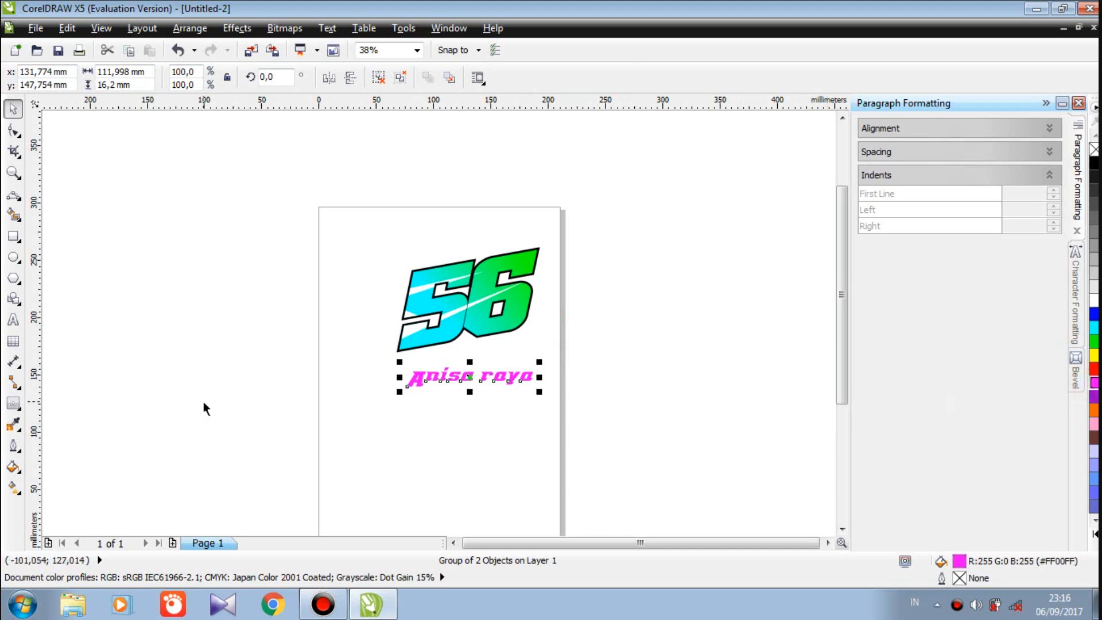
{"action": "left_click", "coordinate": [12, 236]}
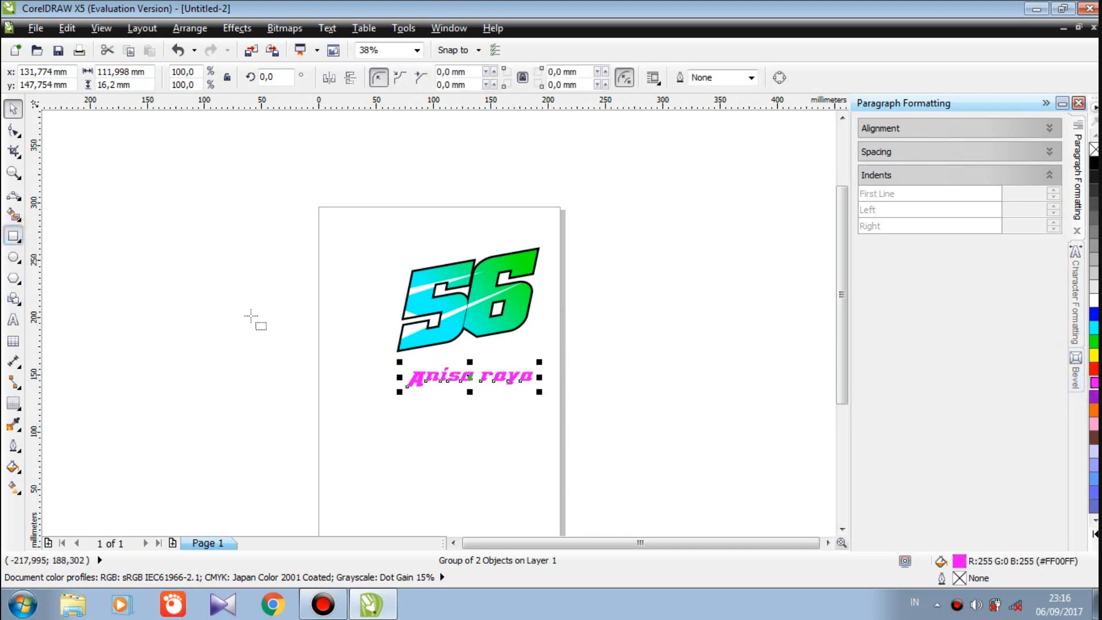
Draw a rectangle over the caption with a vertical magenta-to-white linear gradient
{"action": "left_click_drag", "start_coordinate": [384, 377], "coordinate": [554, 395]}
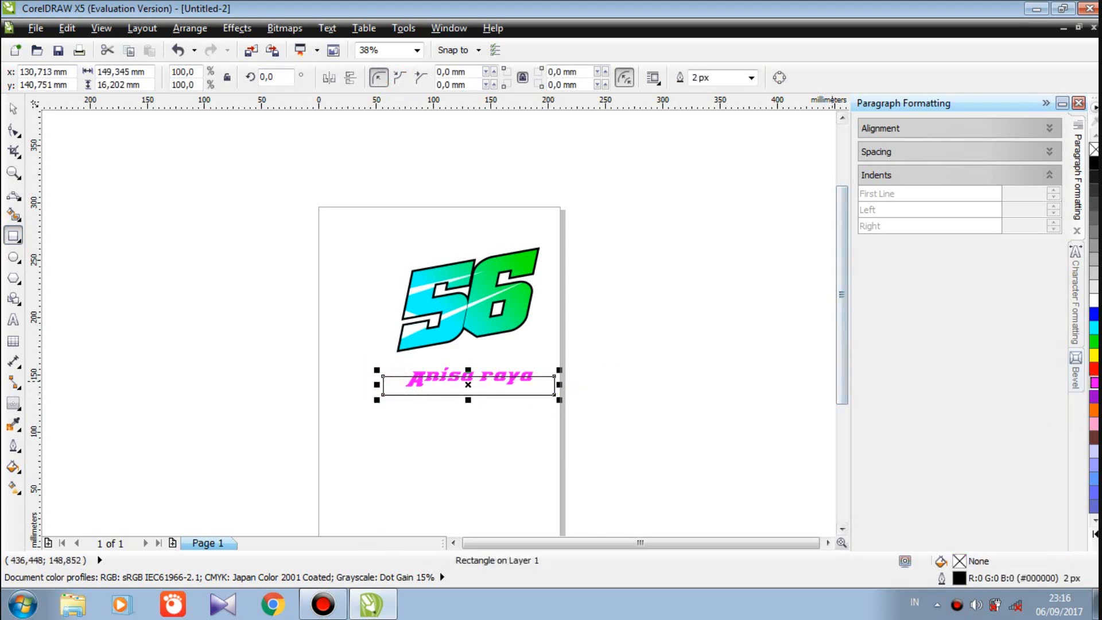
{"action": "left_click", "coordinate": [1095, 384]}
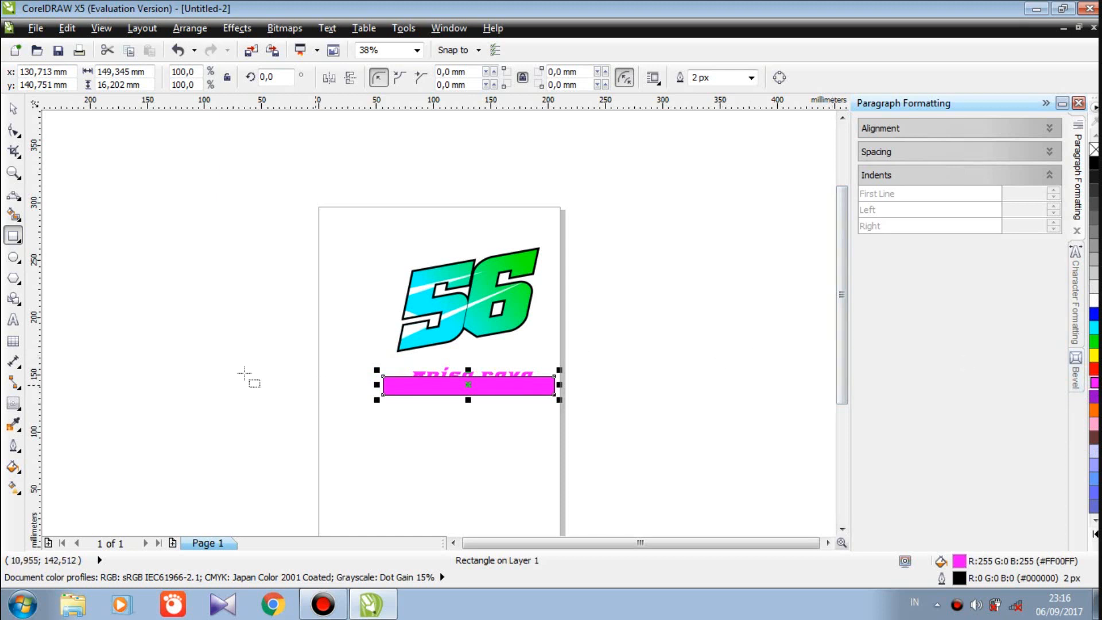
{"action": "left_click", "coordinate": [13, 487]}
{"action": "left_click_drag", "start_coordinate": [401, 379], "coordinate": [466, 376]}
{"action": "left_click_drag", "start_coordinate": [443, 412], "coordinate": [461, 389]}
{"action": "left_click", "coordinate": [13, 173]}
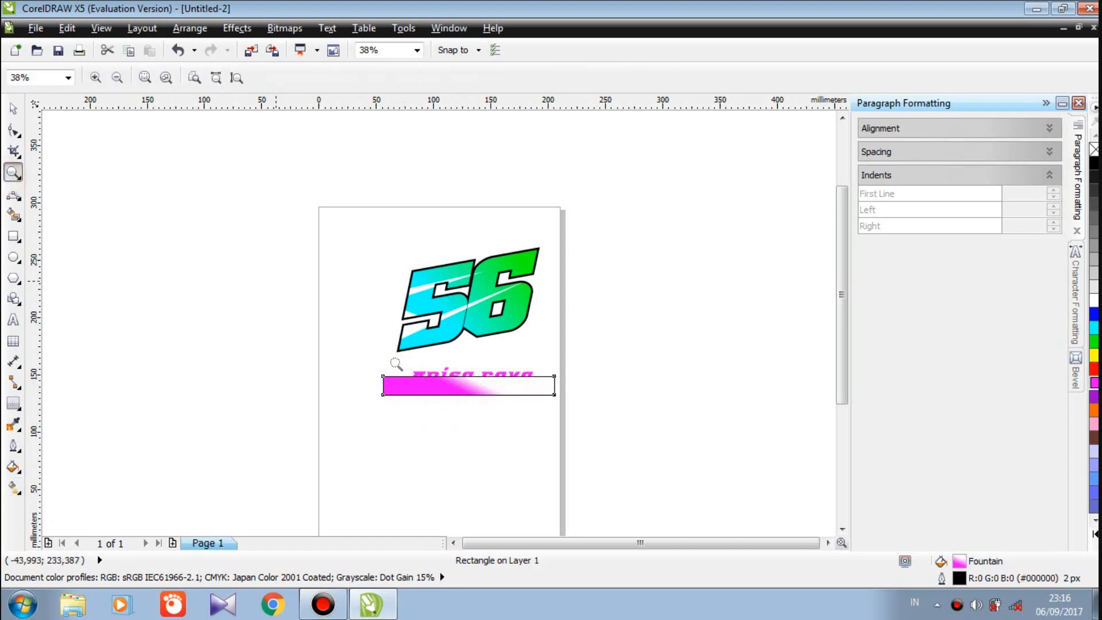
{"action": "left_click_drag", "start_coordinate": [400, 358], "coordinate": [522, 425]}
{"action": "left_click", "coordinate": [13, 486]}
{"action": "left_click_drag", "start_coordinate": [444, 315], "coordinate": [483, 269]}
{"action": "key", "text": "space"}
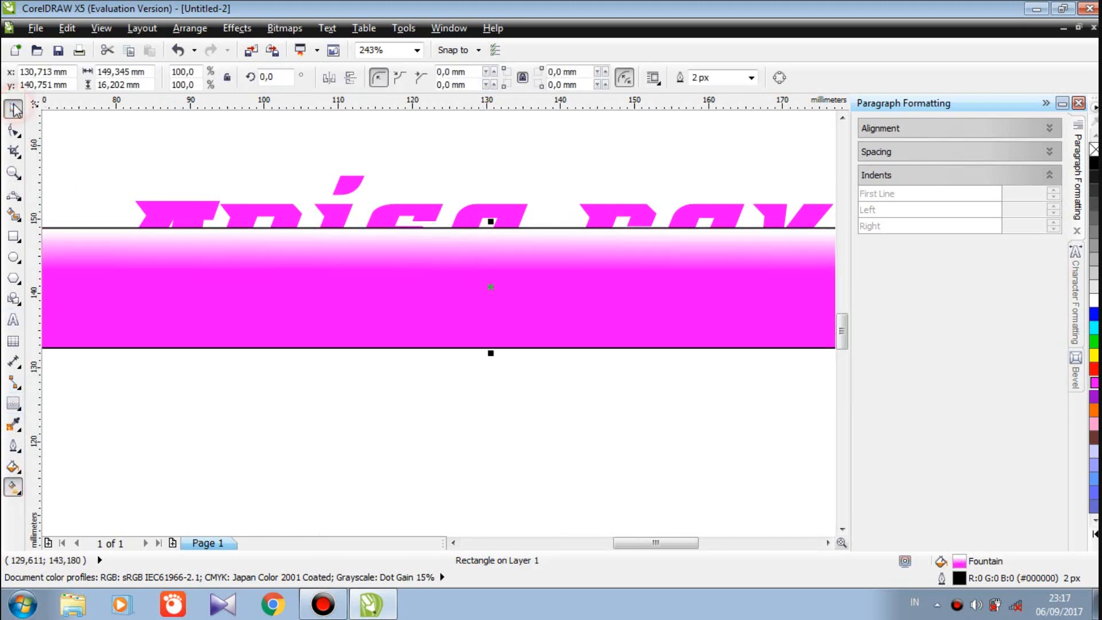
{"action": "left_click", "coordinate": [750, 78]}
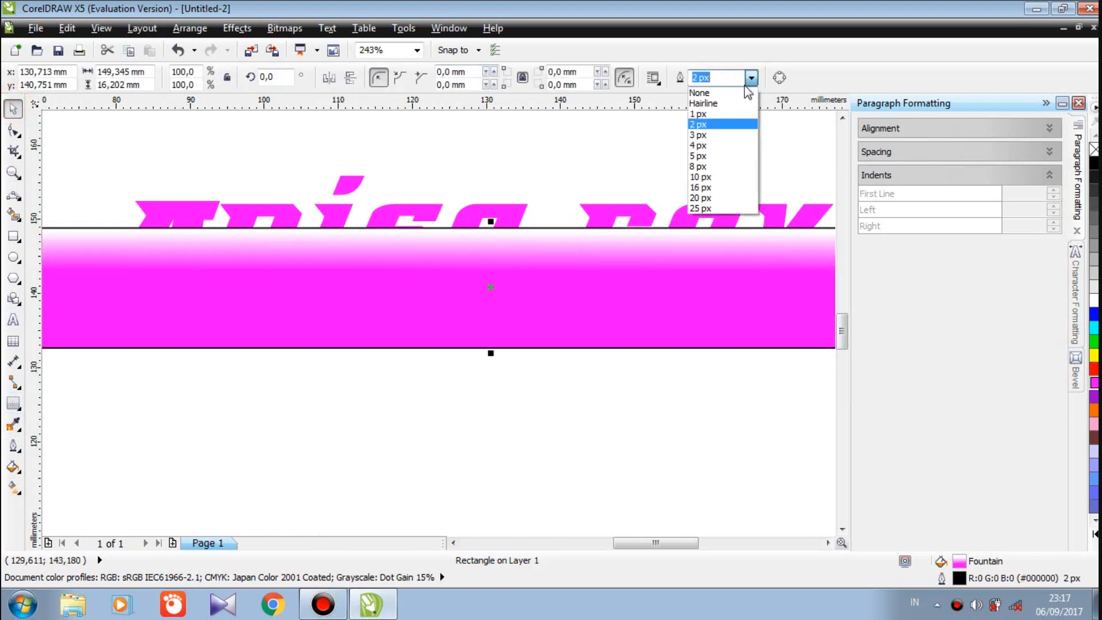
{"action": "left_click", "coordinate": [700, 92]}
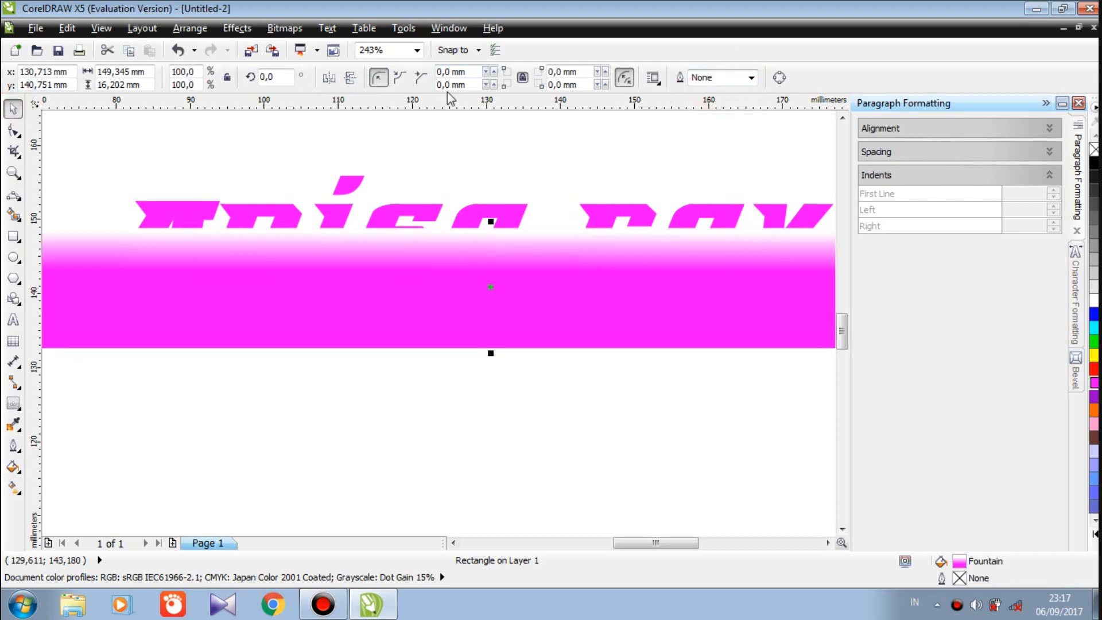
{"action": "left_click", "coordinate": [236, 28]}
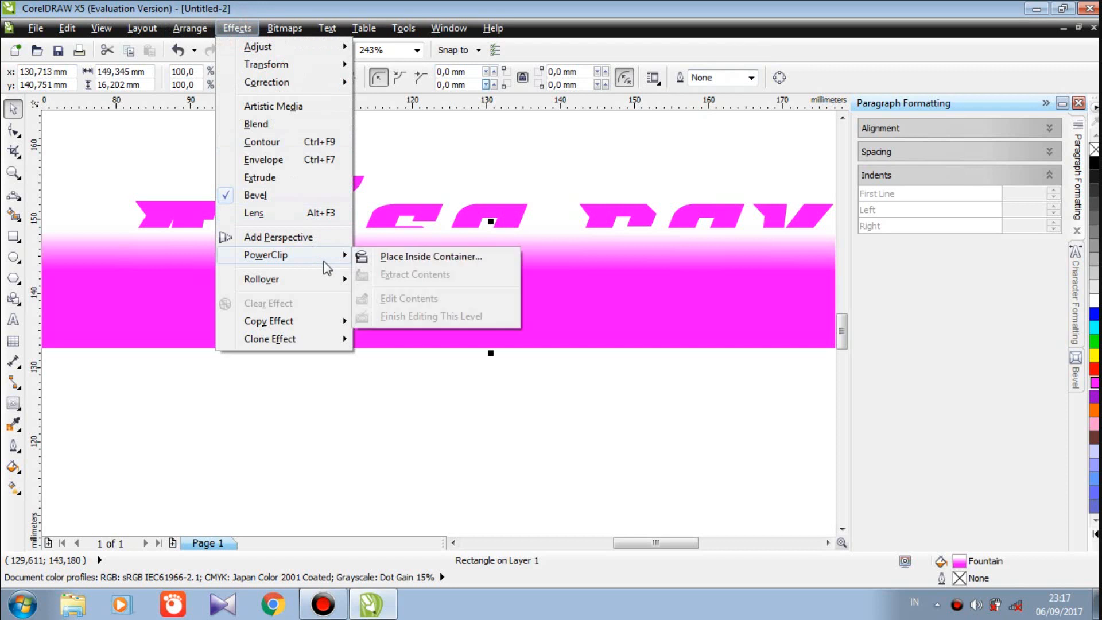
{"action": "left_click", "coordinate": [364, 256]}
{"action": "left_click", "coordinate": [394, 210]}
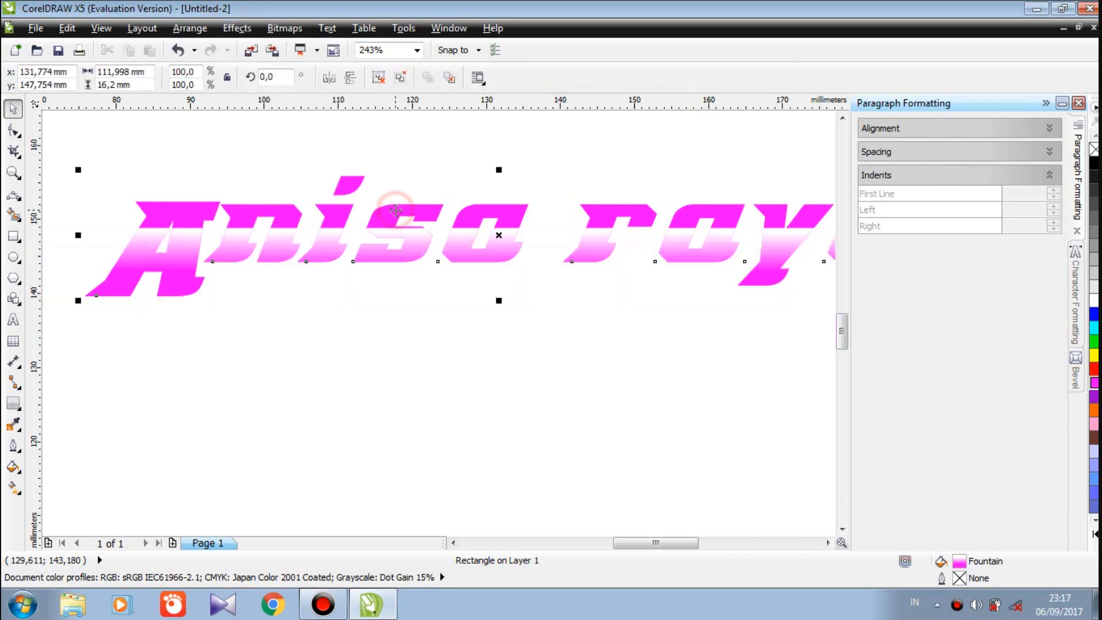
{"action": "left_click", "coordinate": [385, 342]}
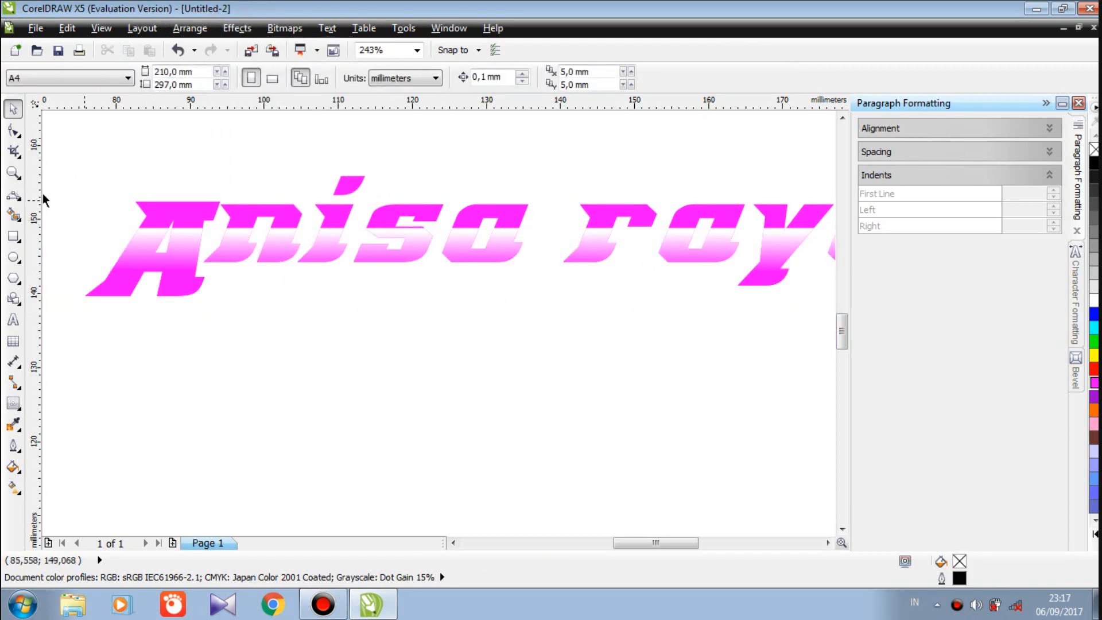
{"action": "left_click", "coordinate": [145, 238]}
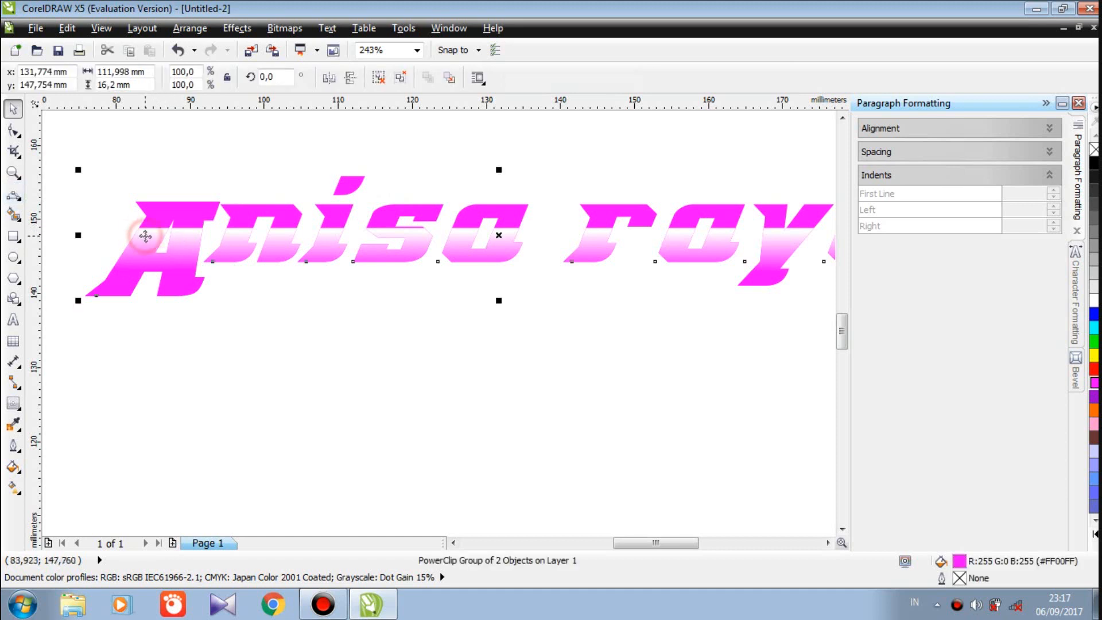
Add a black contour around the caption, set the offset to 0,8 mm, and separate it with Ctrl+K
{"action": "left_click", "coordinate": [12, 405]}
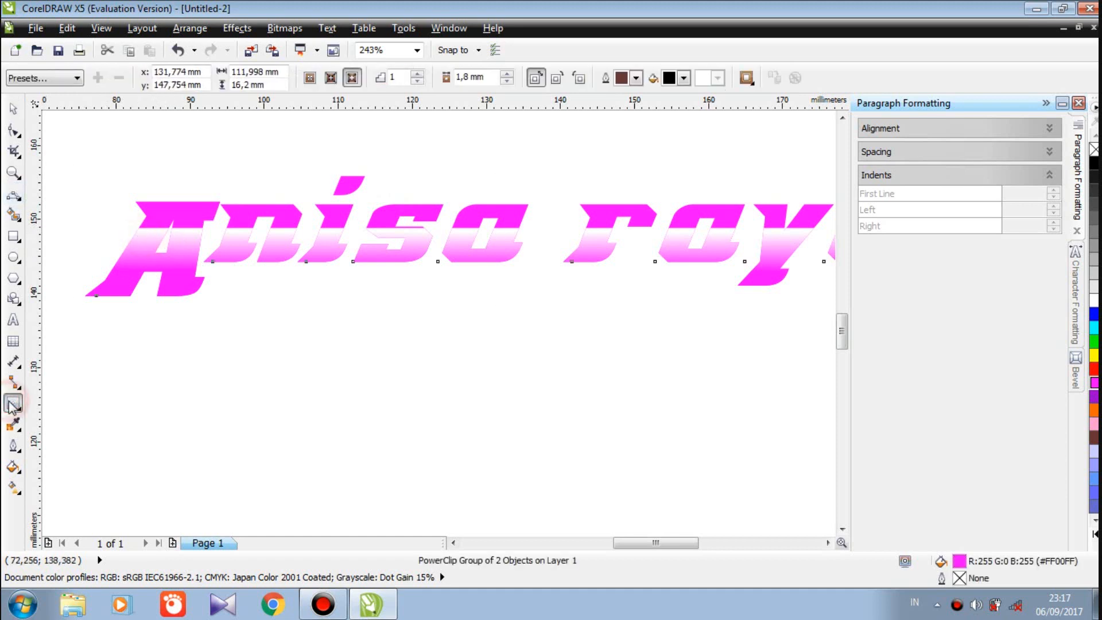
{"action": "left_click", "coordinate": [507, 84]}
{"action": "left_click", "coordinate": [507, 85]}
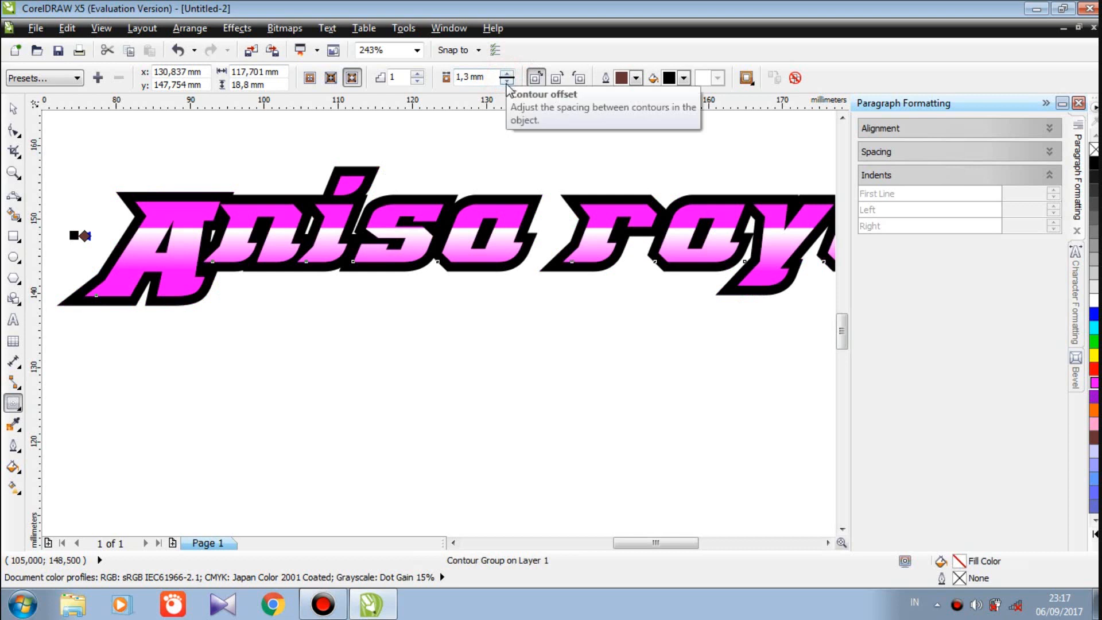
{"action": "left_click", "coordinate": [508, 85]}
{"action": "left_click", "coordinate": [507, 83]}
{"action": "left_click", "coordinate": [507, 74]}
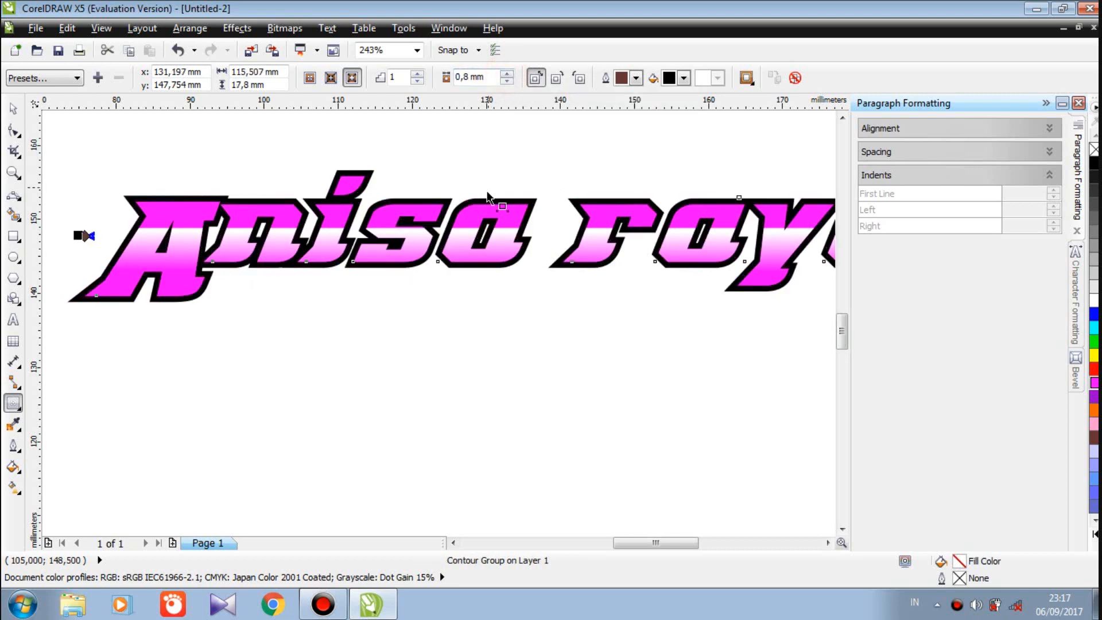
{"action": "key", "text": "ctrl+k"}
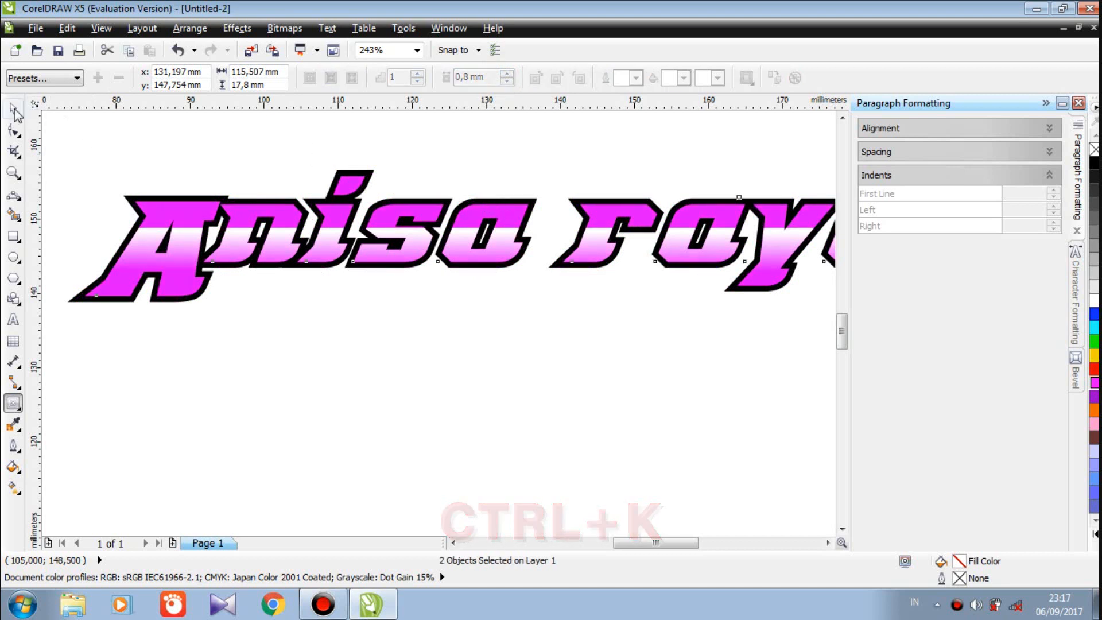
{"action": "left_click", "coordinate": [11, 179]}
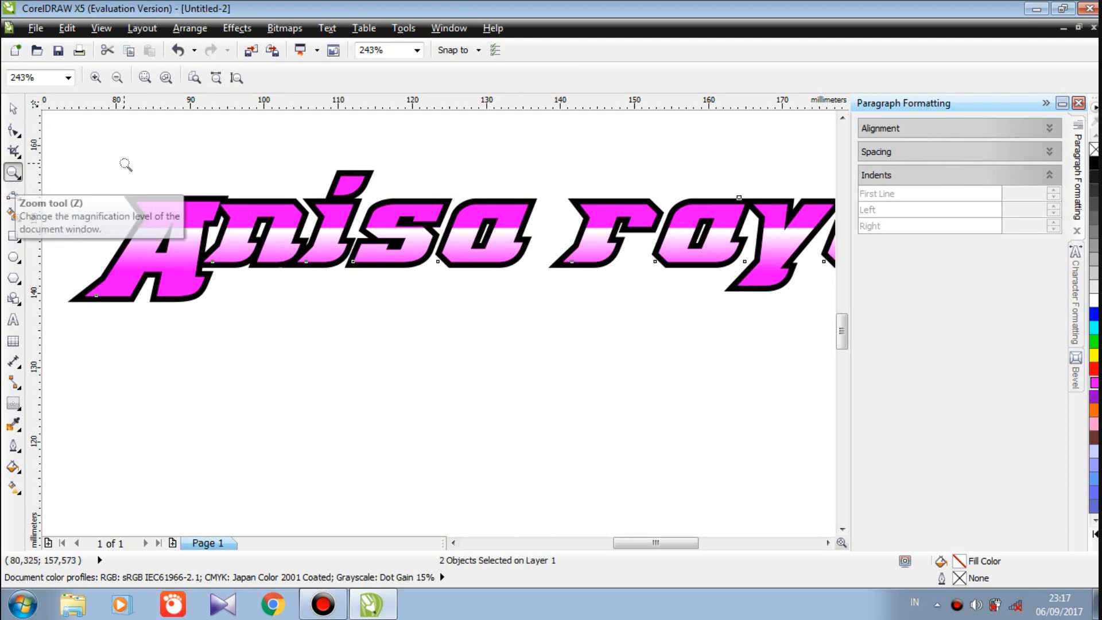
{"action": "left_click", "coordinate": [118, 77]}
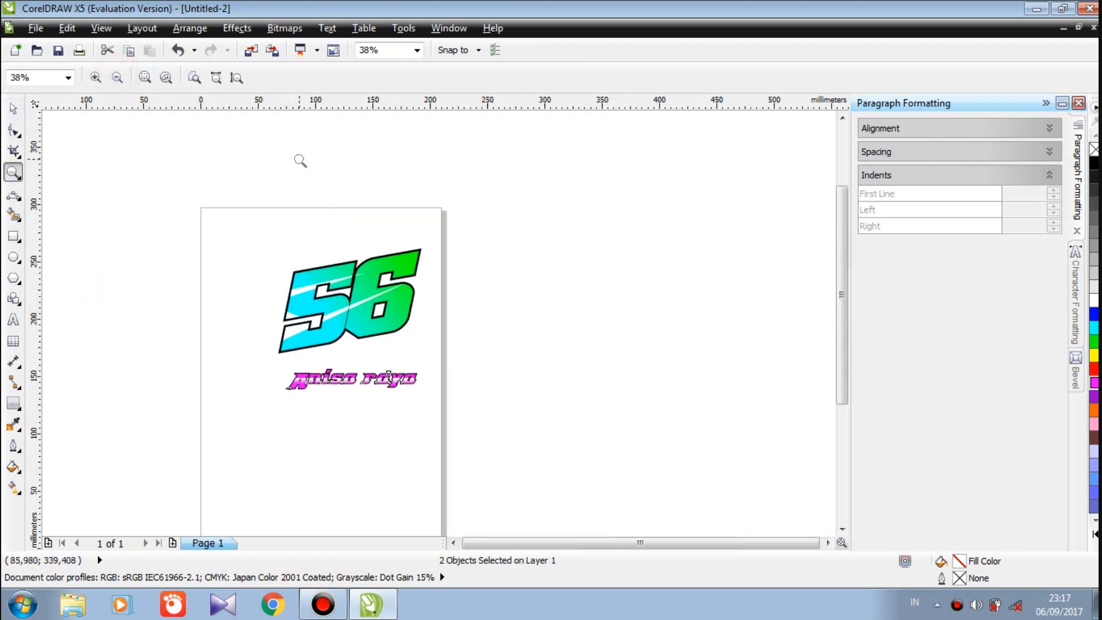
{"action": "left_click", "coordinate": [14, 109]}
{"action": "left_click", "coordinate": [121, 165]}
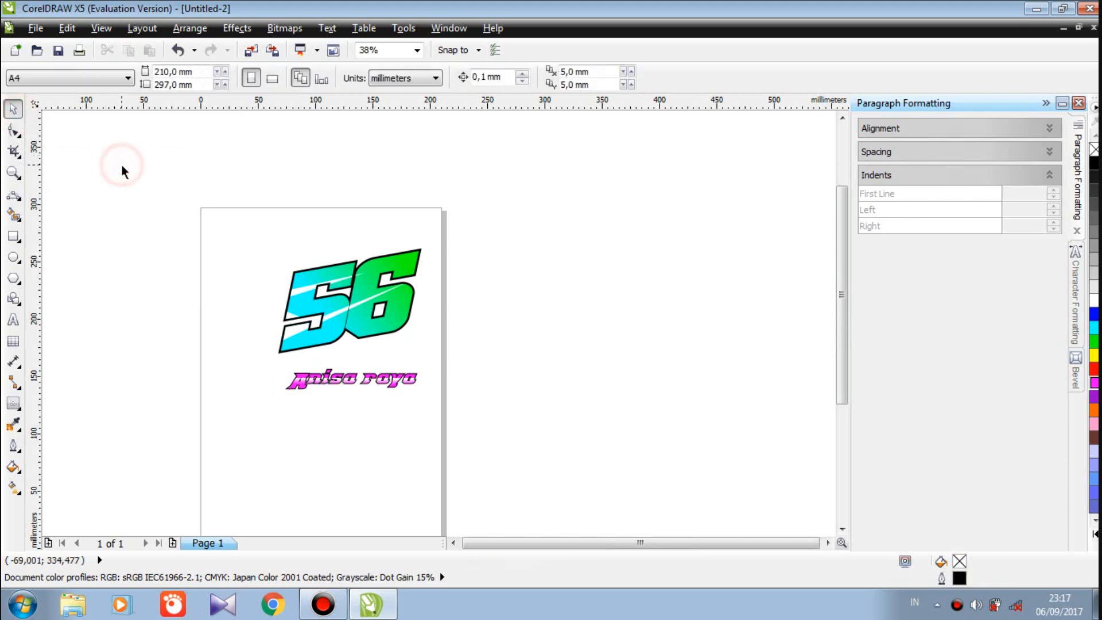
{"action": "left_click_drag", "start_coordinate": [428, 354], "coordinate": [272, 411]}
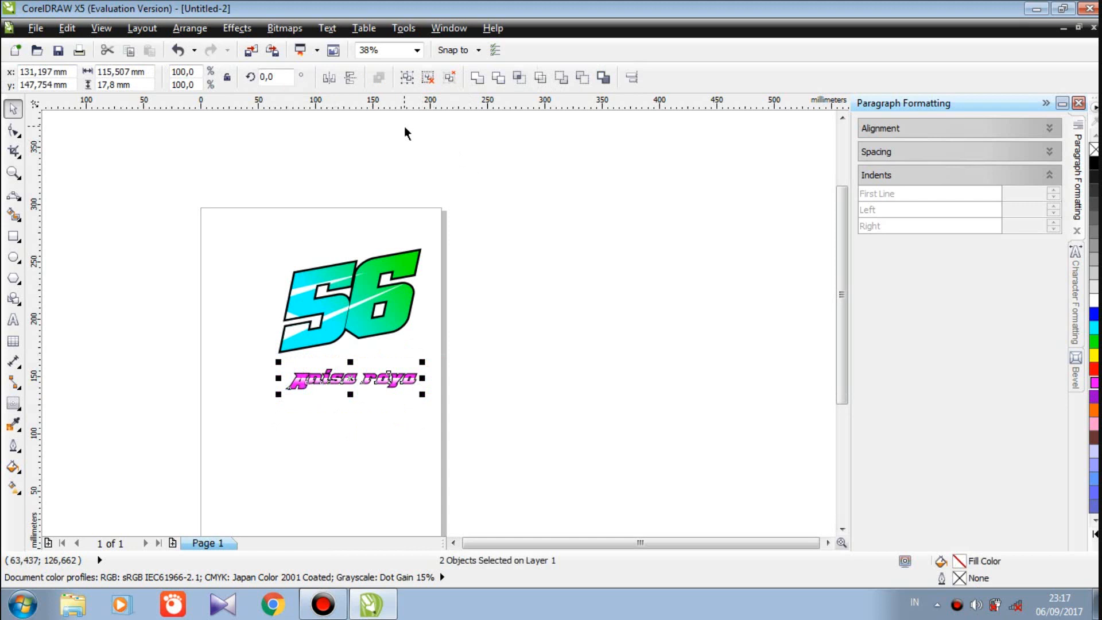
{"action": "left_click", "coordinate": [407, 77]}
{"action": "left_click", "coordinate": [443, 219]}
{"action": "left_click_drag", "start_coordinate": [429, 226], "coordinate": [255, 366]}
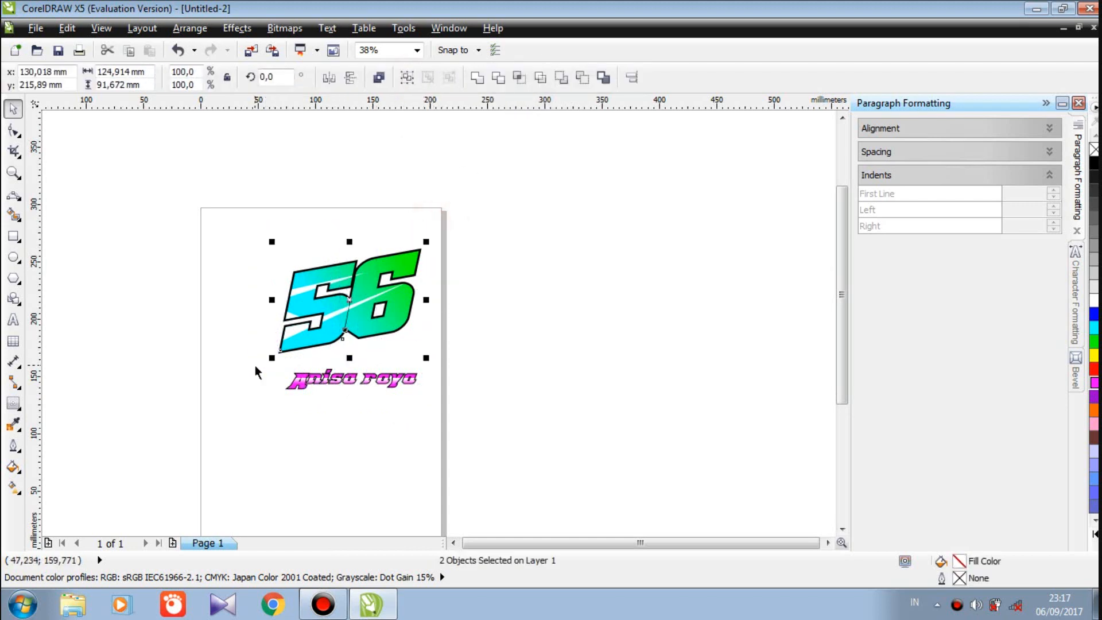
{"action": "left_click", "coordinate": [401, 77]}
{"action": "left_click", "coordinate": [443, 139]}
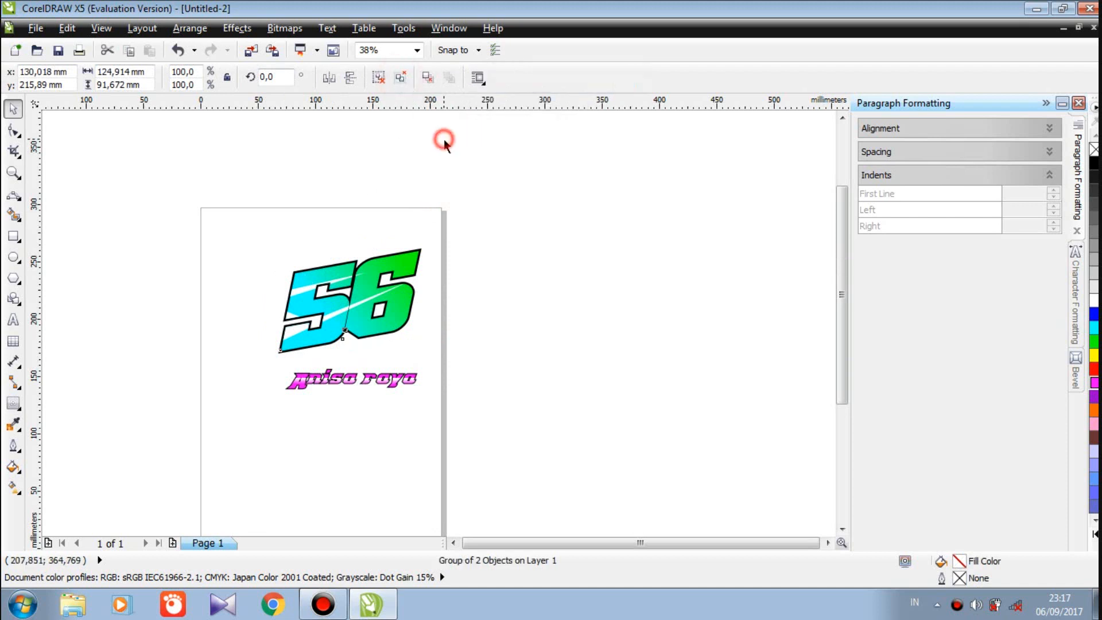
Rotate the text group about 7.6° and enlarge it to overlap the 56's bottom
{"action": "left_click", "coordinate": [341, 391]}
{"action": "left_click_drag", "start_coordinate": [417, 398], "coordinate": [425, 385]}
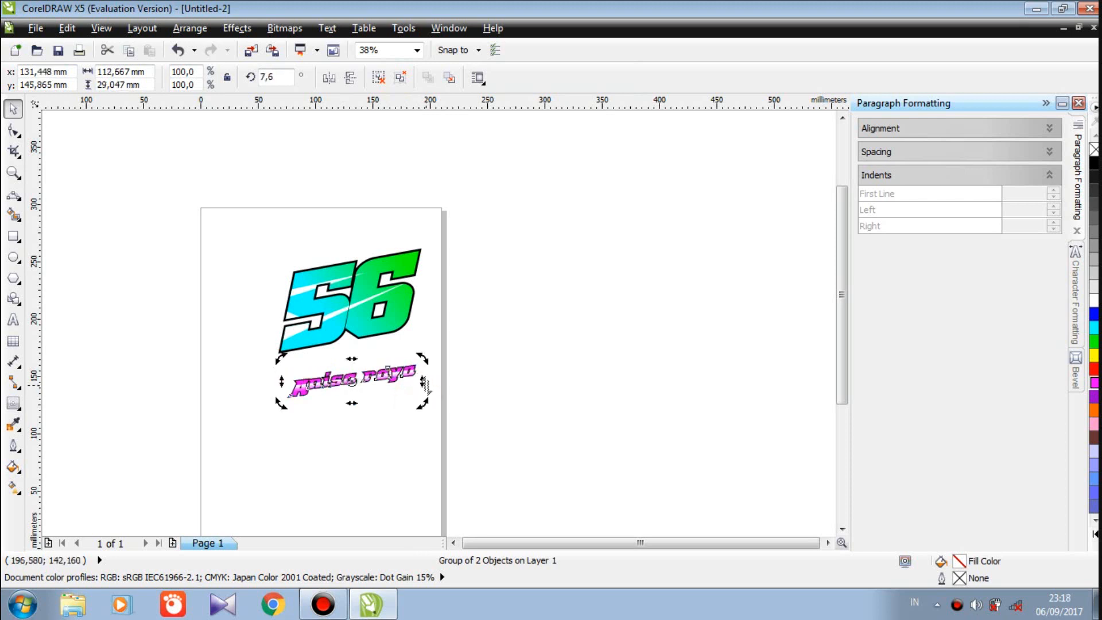
{"action": "left_click_drag", "start_coordinate": [412, 336], "coordinate": [343, 340]}
{"action": "left_click", "coordinate": [354, 374]}
{"action": "left_click_drag", "start_coordinate": [419, 364], "coordinate": [435, 368]}
{"action": "left_click", "coordinate": [287, 180]}
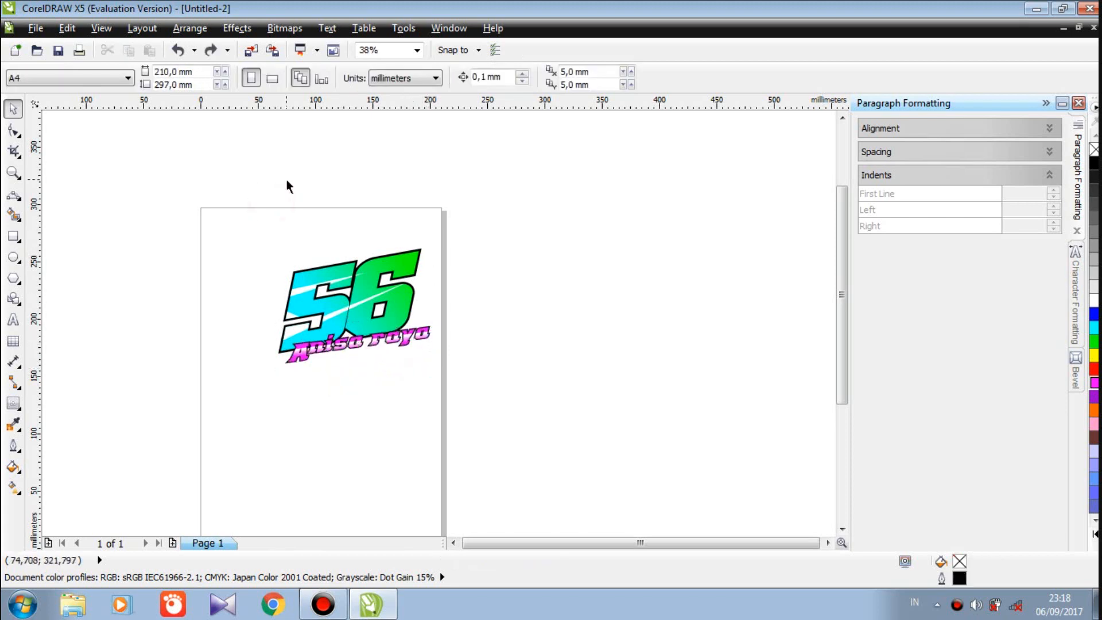
{"action": "right_click", "coordinate": [287, 180]}
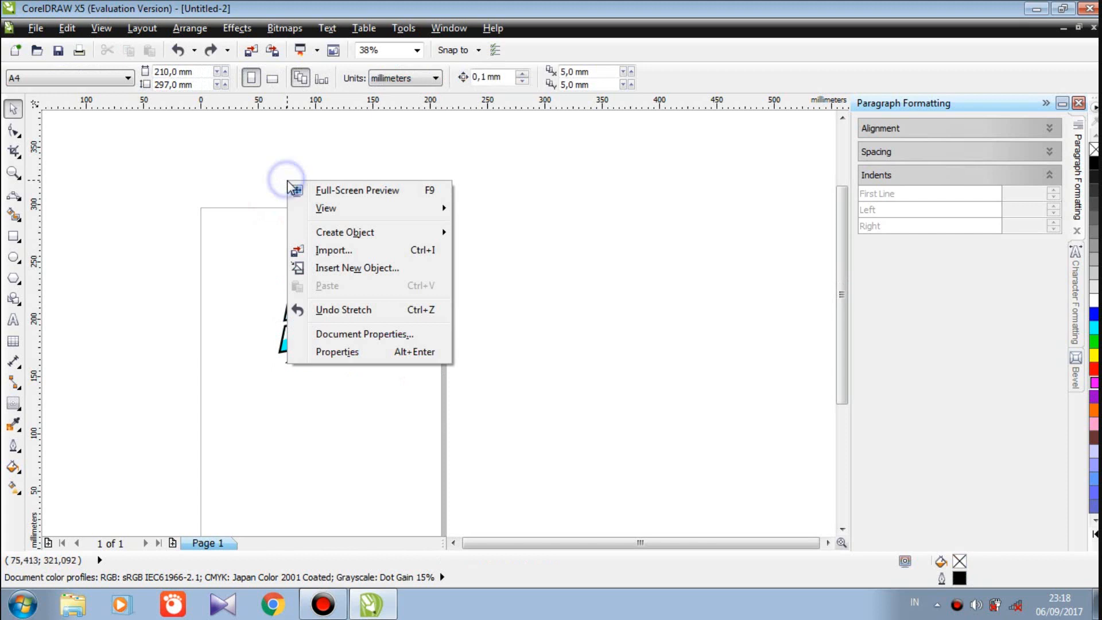
Import Doodle Cikgu Perempuan Kelabu.png and place it over the right side of the 56 logo
{"action": "left_click", "coordinate": [343, 252]}
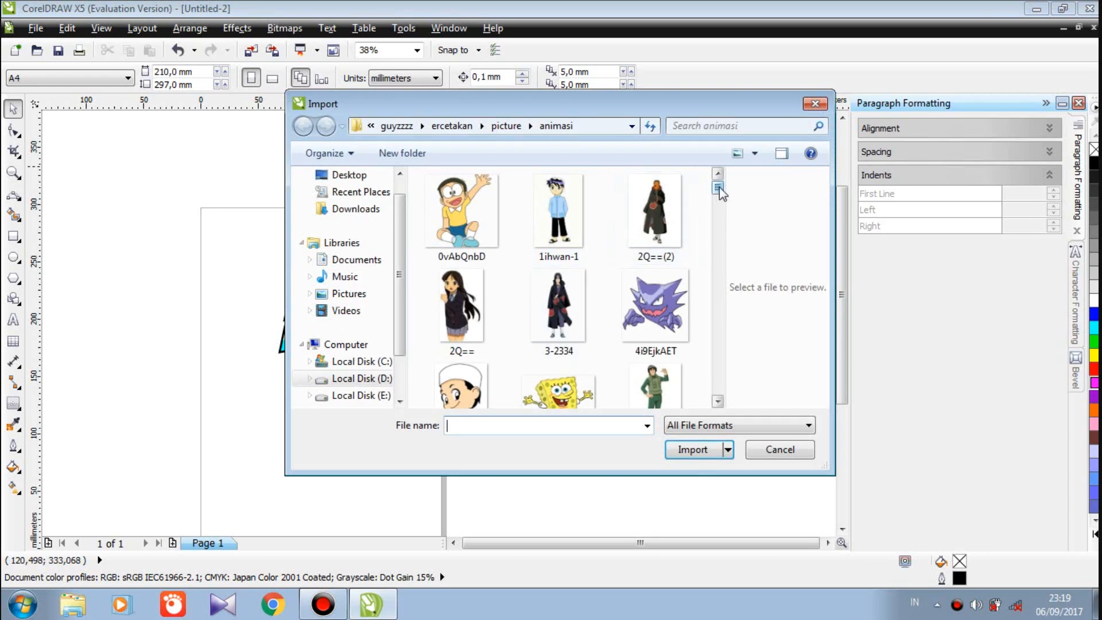
{"action": "left_click", "coordinate": [720, 210]}
{"action": "left_click_drag", "start_coordinate": [720, 209], "coordinate": [720, 242]}
{"action": "left_click", "coordinate": [644, 275]}
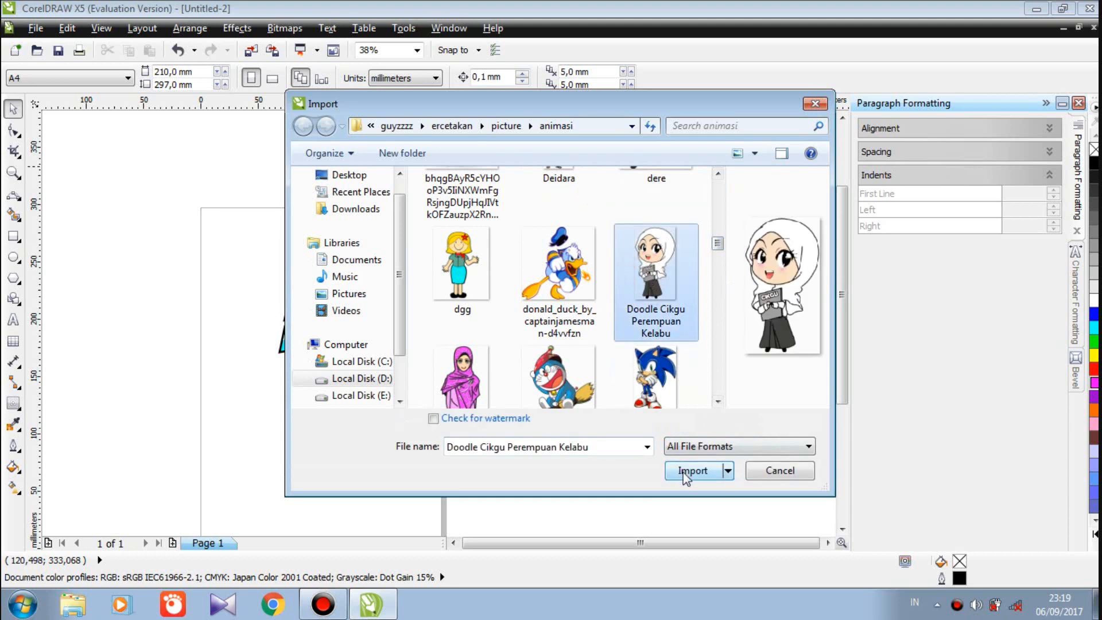
{"action": "left_click", "coordinate": [684, 473]}
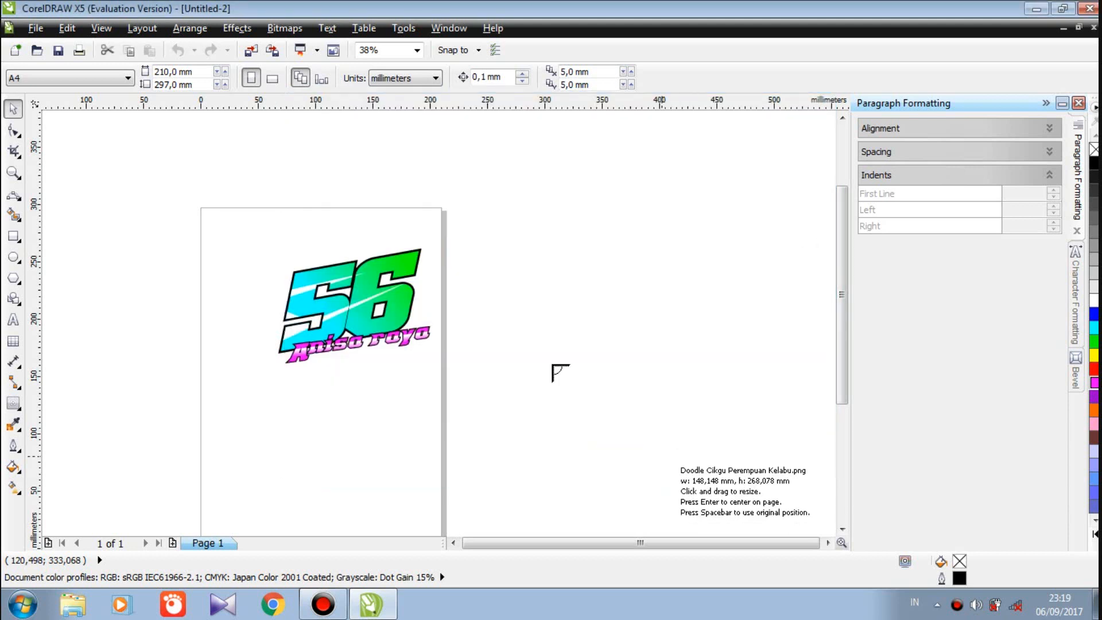
{"action": "left_click", "coordinate": [513, 329]}
{"action": "left_click_drag", "start_coordinate": [555, 373], "coordinate": [384, 270]}
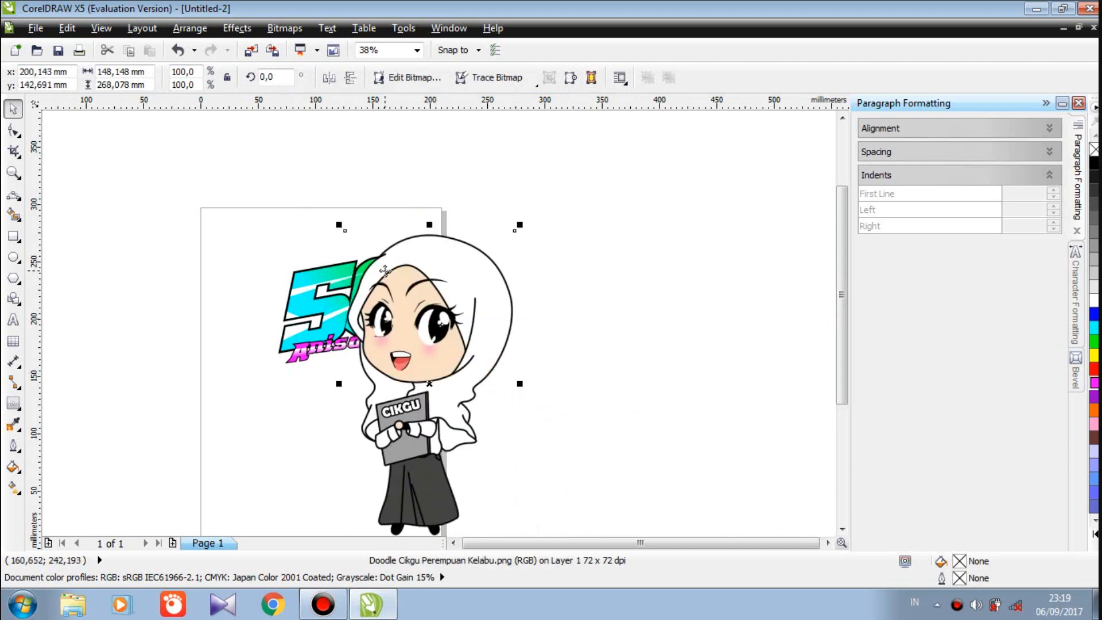
PowerTRACE the cartoon bitmap using Outline Trace with the High Quality Image preset
{"action": "left_click", "coordinate": [529, 79]}
{"action": "mouse_move", "coordinate": [538, 139]}
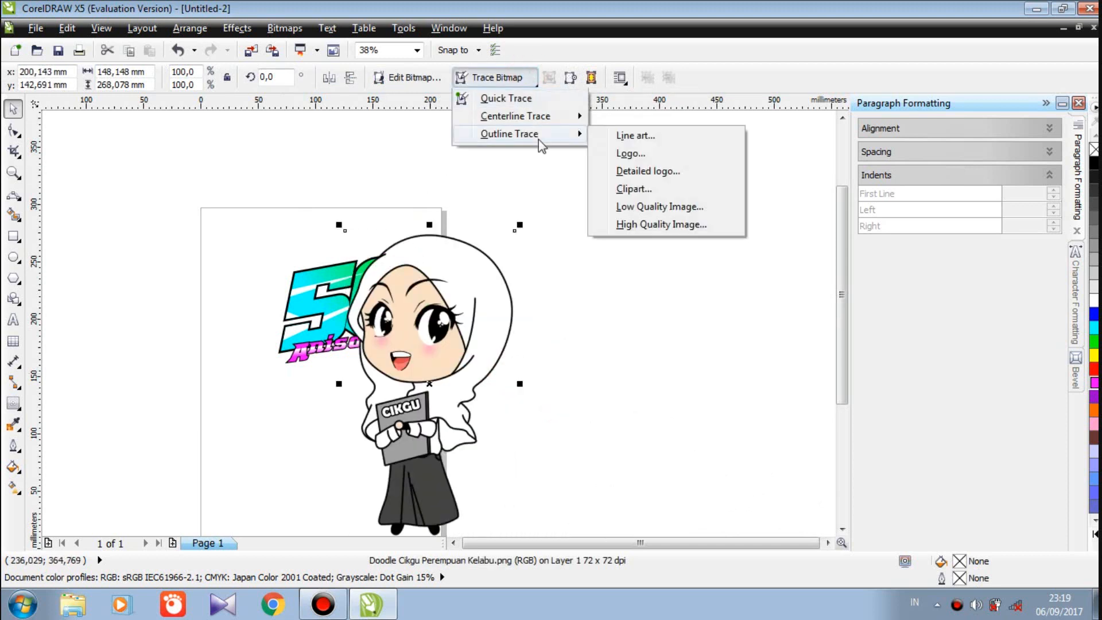
{"action": "left_click", "coordinate": [672, 228]}
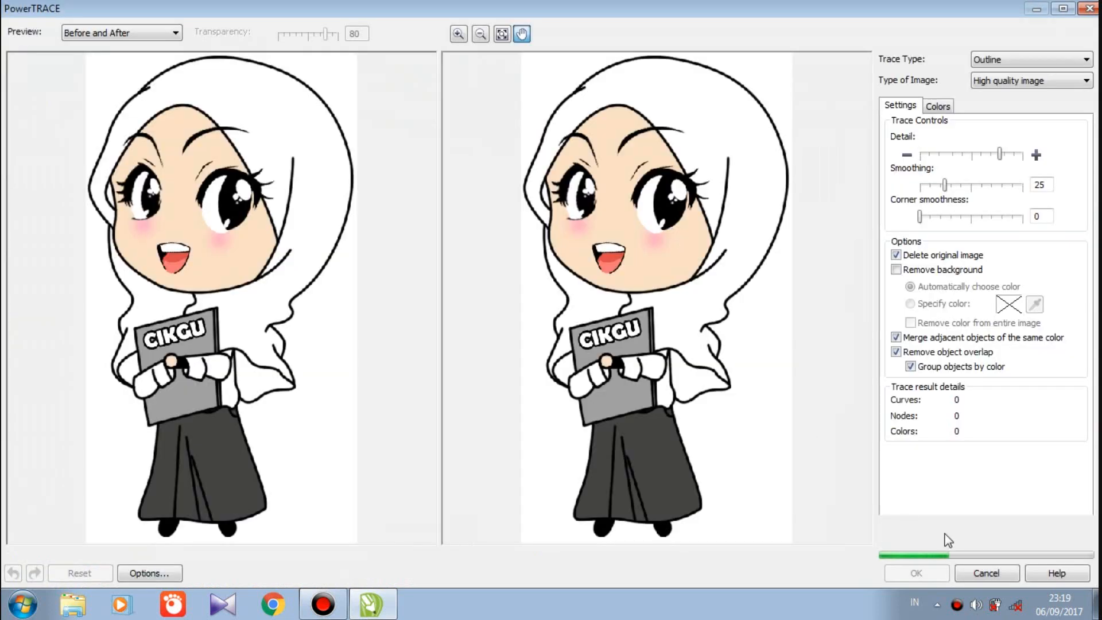
{"action": "left_click", "coordinate": [932, 571]}
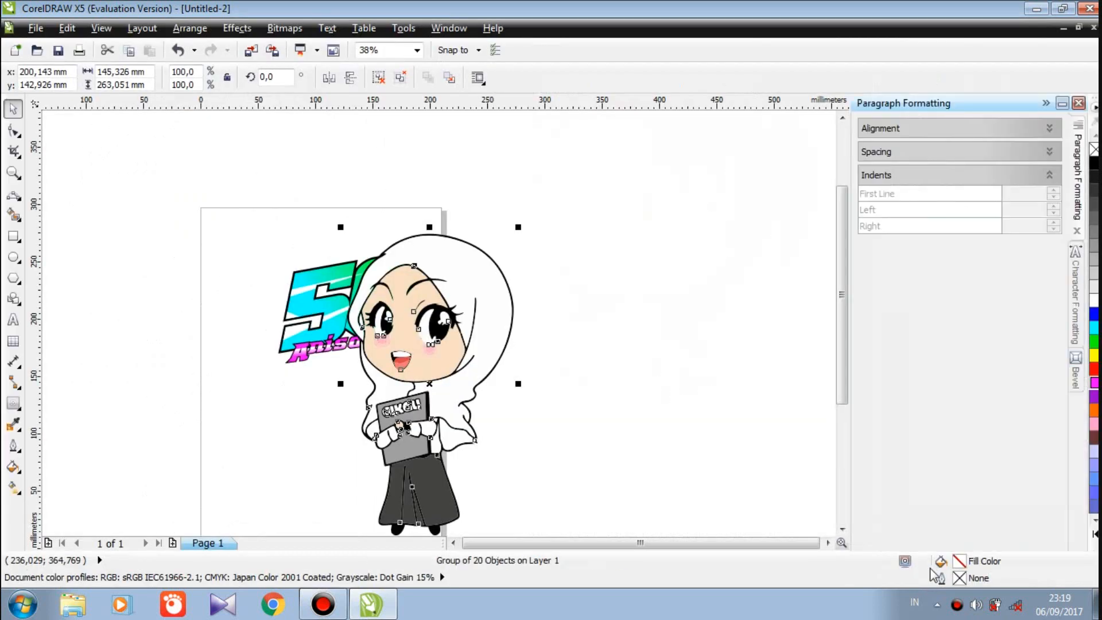
Shrink the traced girl to about 28% and place her beside the 56 logo
{"action": "mouse_move", "coordinate": [519, 229]}
{"action": "left_mouse_down"}
{"action": "mouse_move", "coordinate": [385, 464]}
{"action": "mouse_move", "coordinate": [262, 321]}
{"action": "mouse_move", "coordinate": [274, 309]}
{"action": "left_mouse_up"}
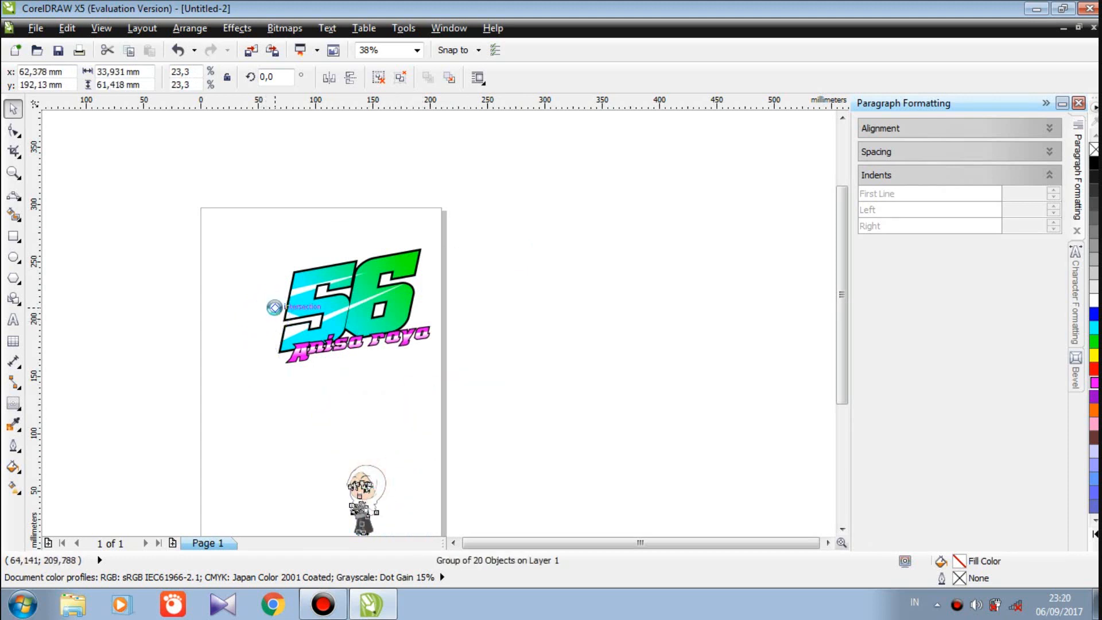
{"action": "left_click", "coordinate": [263, 252]}
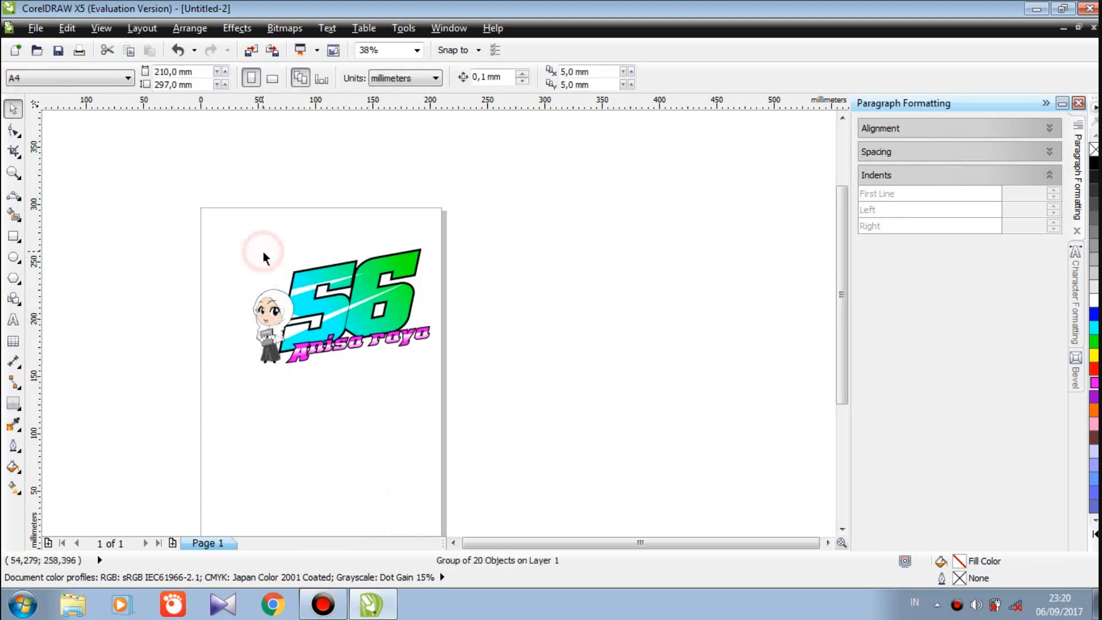
{"action": "left_click", "coordinate": [273, 304]}
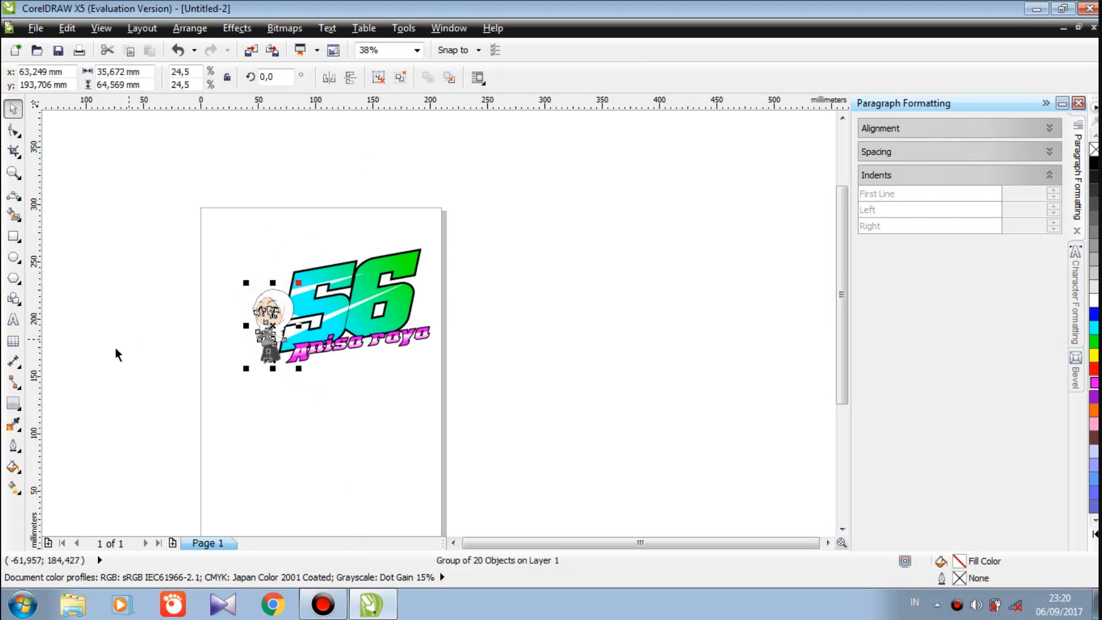
Add a 0,3 mm contour around the girl and break it apart (Ctrl+K)
{"action": "left_click", "coordinate": [12, 402]}
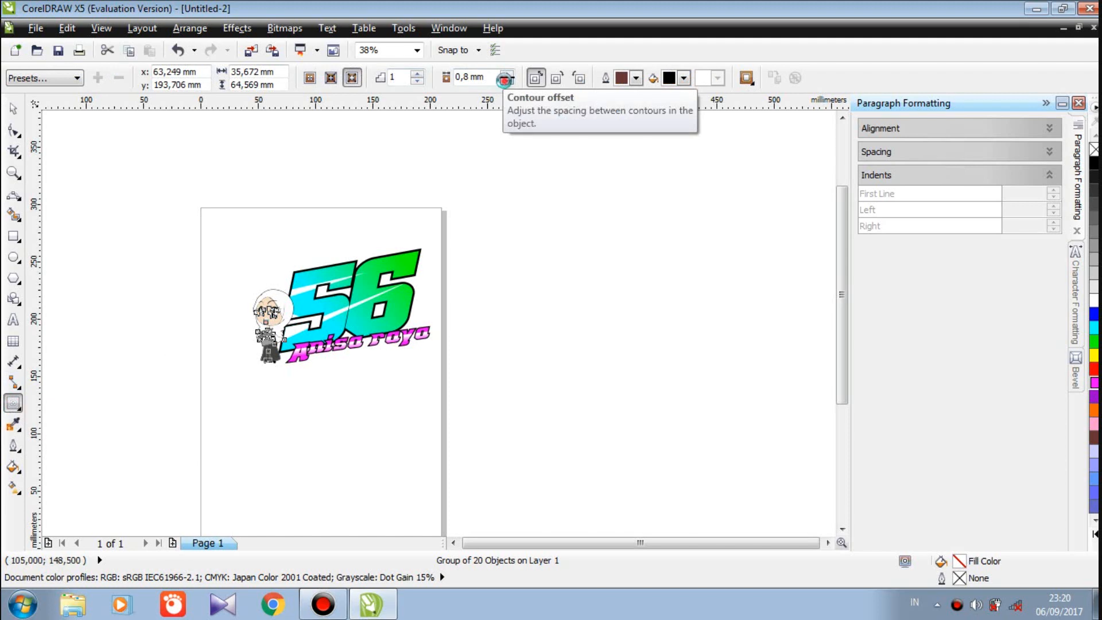
{"action": "left_click", "coordinate": [504, 79]}
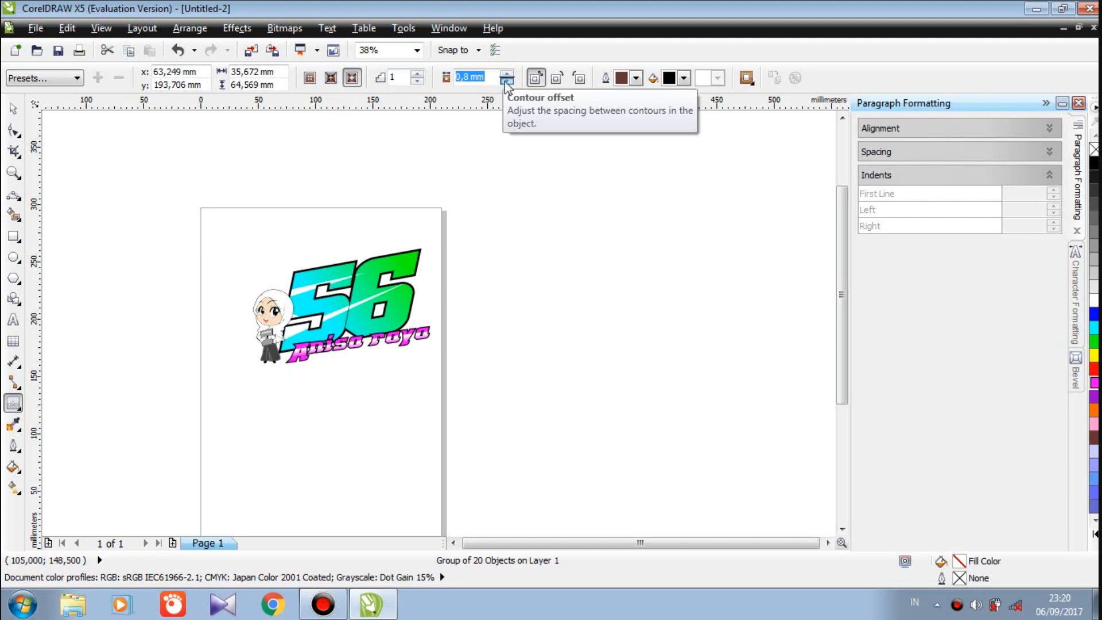
{"action": "left_click", "coordinate": [506, 82]}
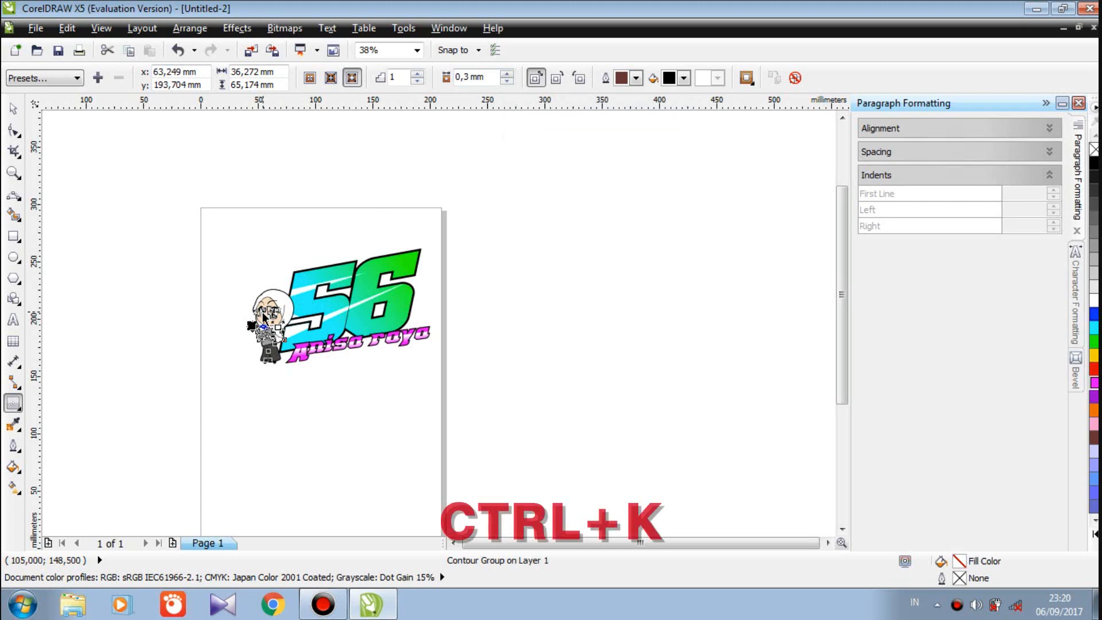
{"action": "key", "text": "ctrl+k"}
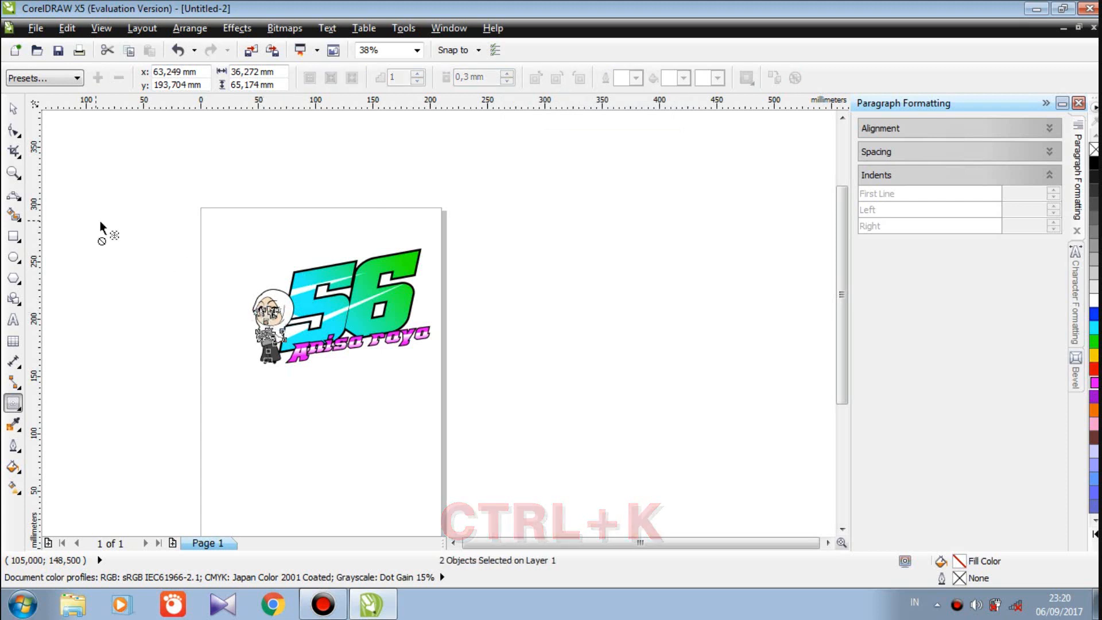
{"action": "left_click", "coordinate": [20, 114]}
{"action": "left_click", "coordinate": [91, 154]}
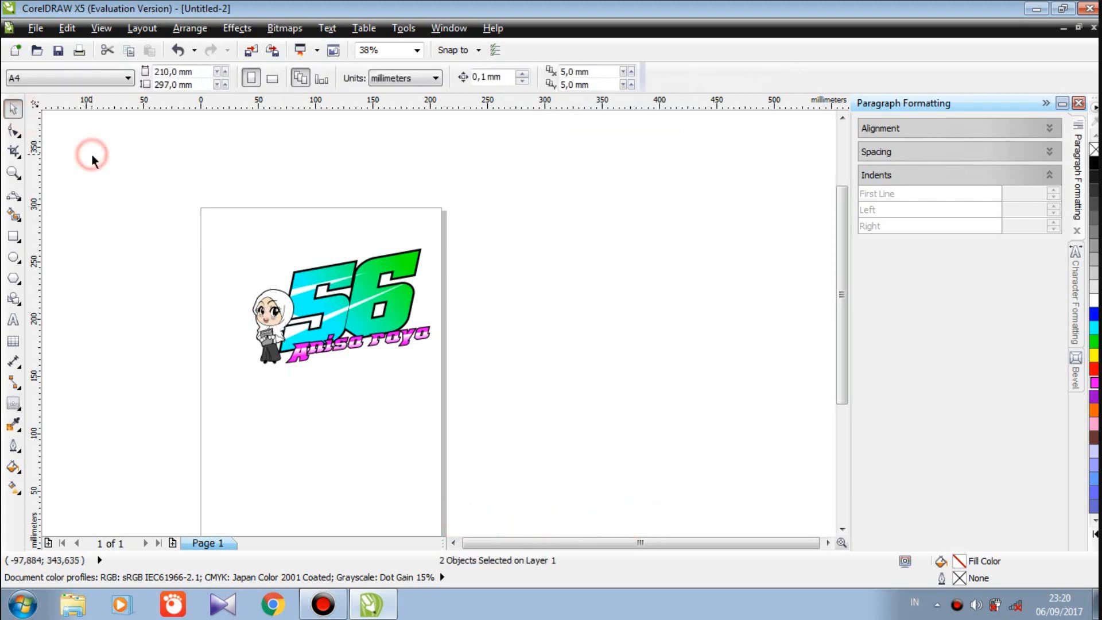
Group the girl with her contour, then group her with the 56 and caption
{"action": "left_click_drag", "start_coordinate": [239, 274], "coordinate": [303, 375]}
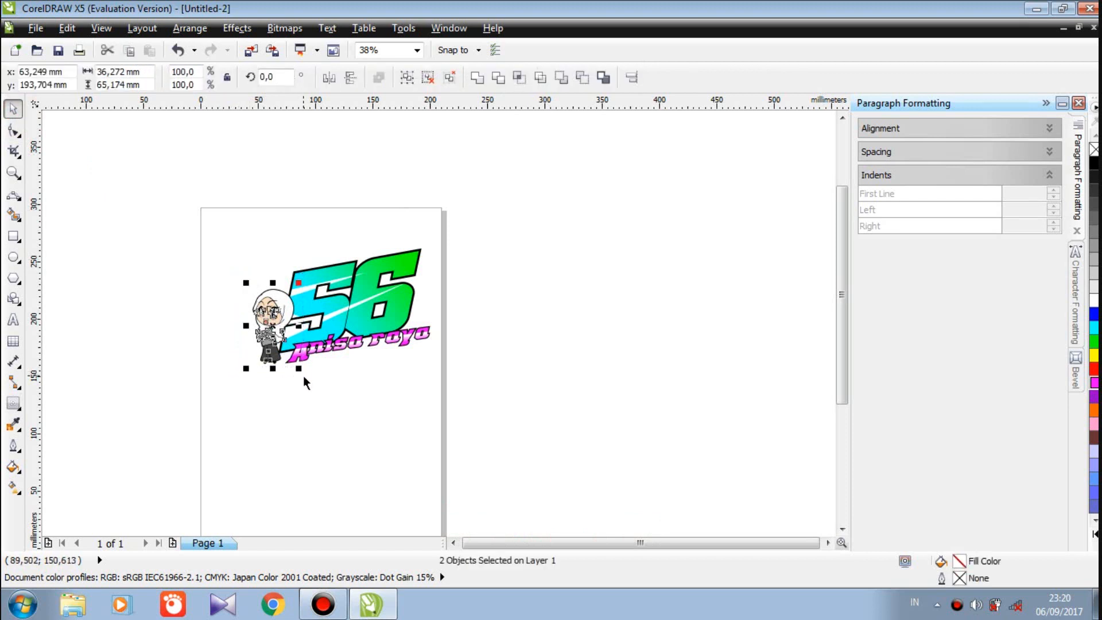
{"action": "left_click", "coordinate": [406, 78]}
{"action": "left_click", "coordinate": [385, 165]}
{"action": "left_click_drag", "start_coordinate": [434, 202], "coordinate": [229, 385]}
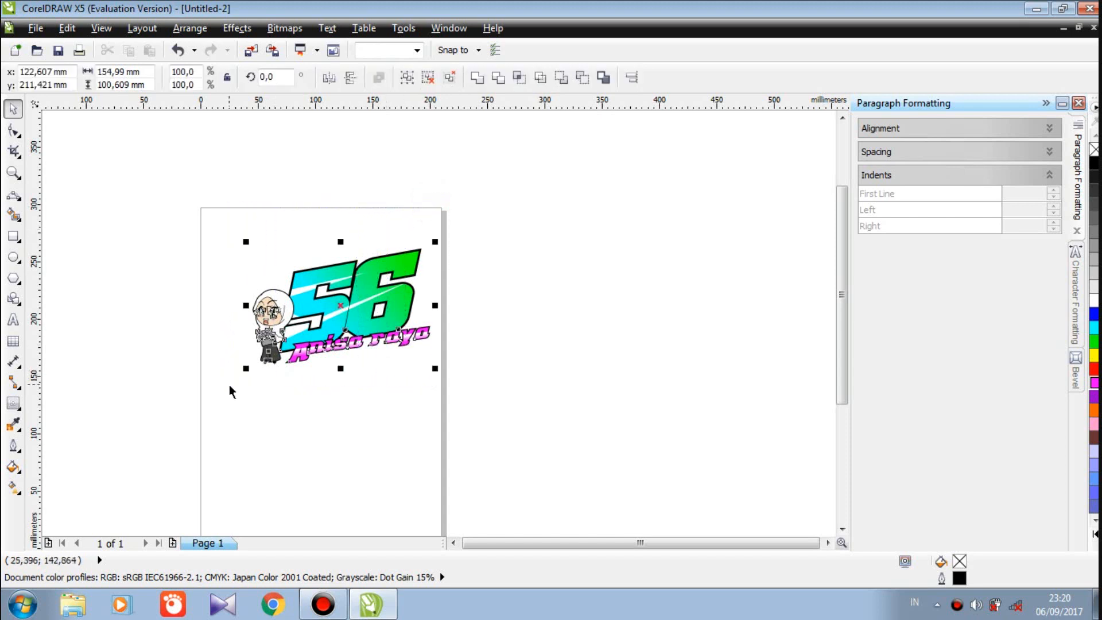
{"action": "left_click", "coordinate": [405, 80]}
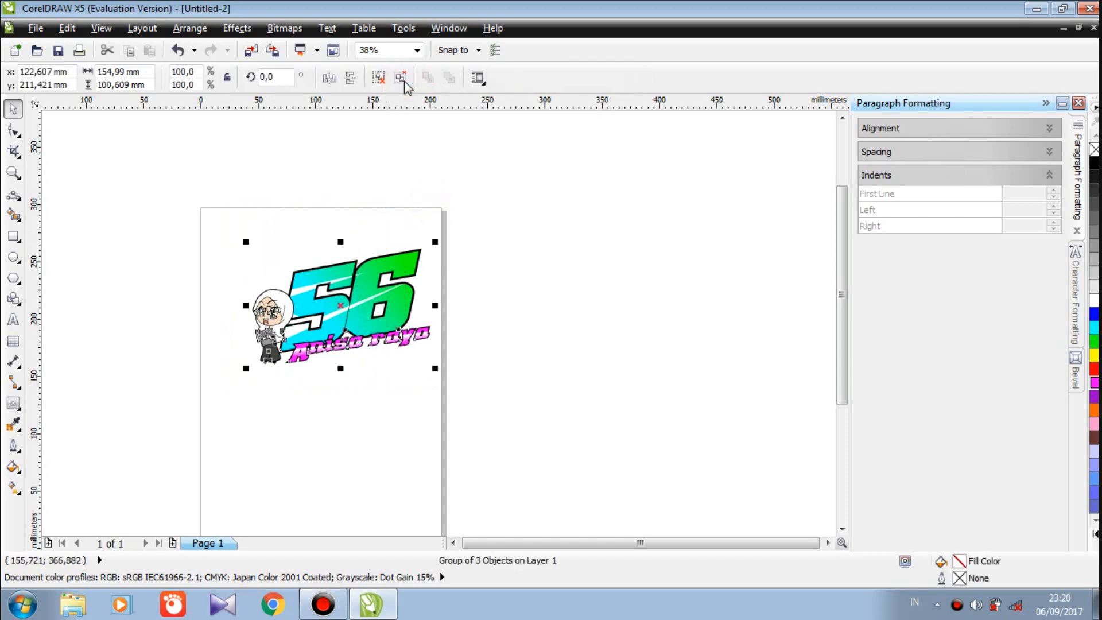
Add a 3,0 mm outside contour around the whole logo and break it apart (Ctrl+K)
{"action": "left_click", "coordinate": [14, 404]}
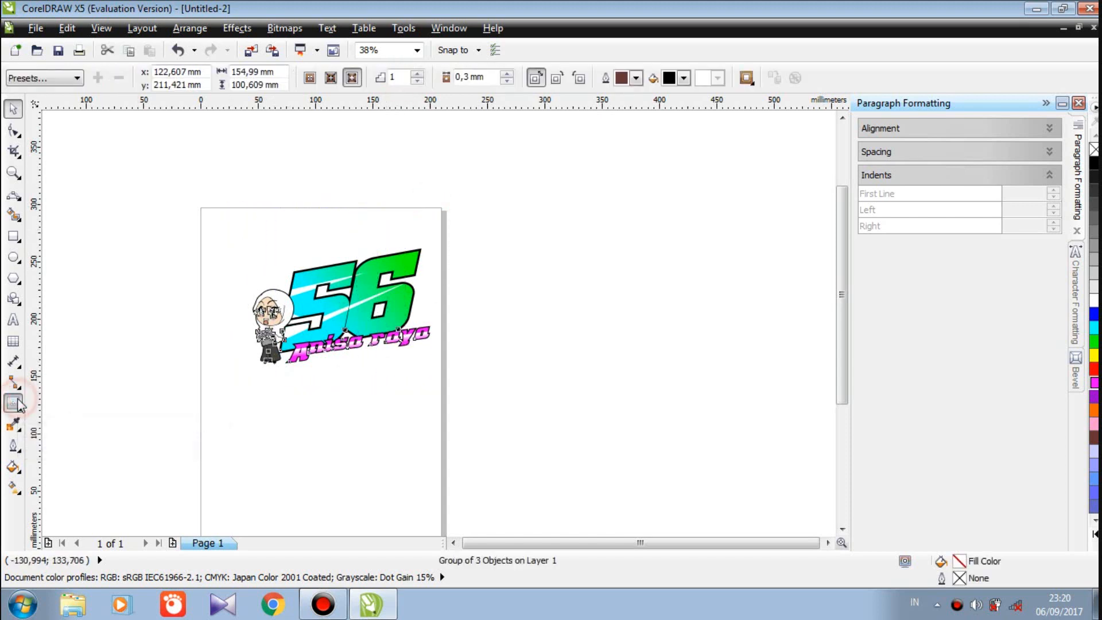
{"action": "left_click", "coordinate": [534, 78]}
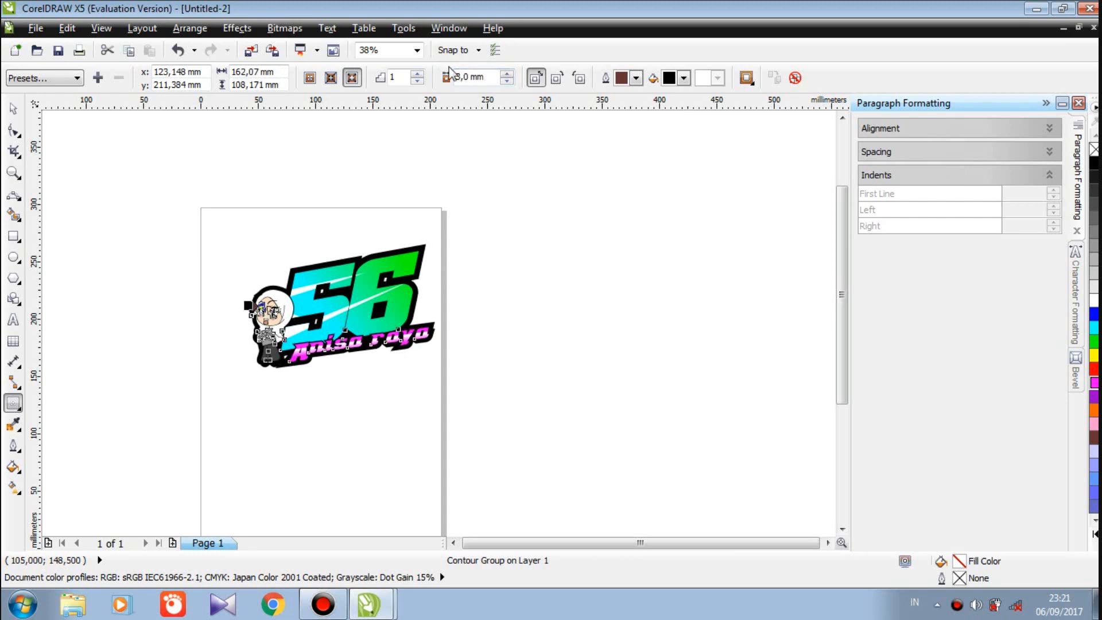
{"action": "key", "text": "ctrl+k"}
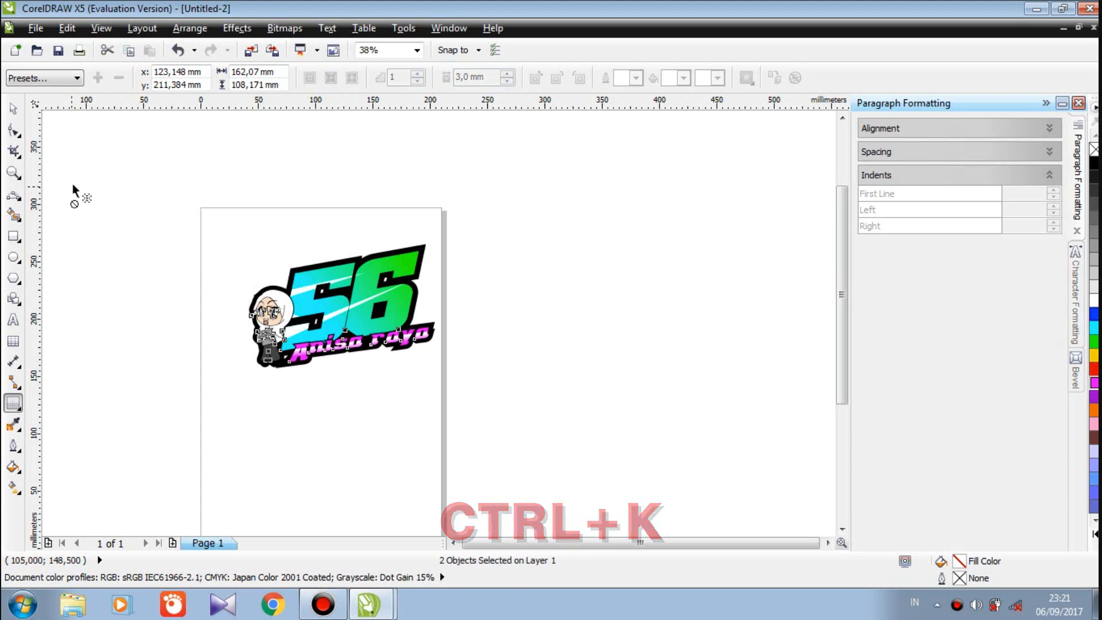
{"action": "left_click", "coordinate": [14, 104]}
{"action": "left_click", "coordinate": [126, 163]}
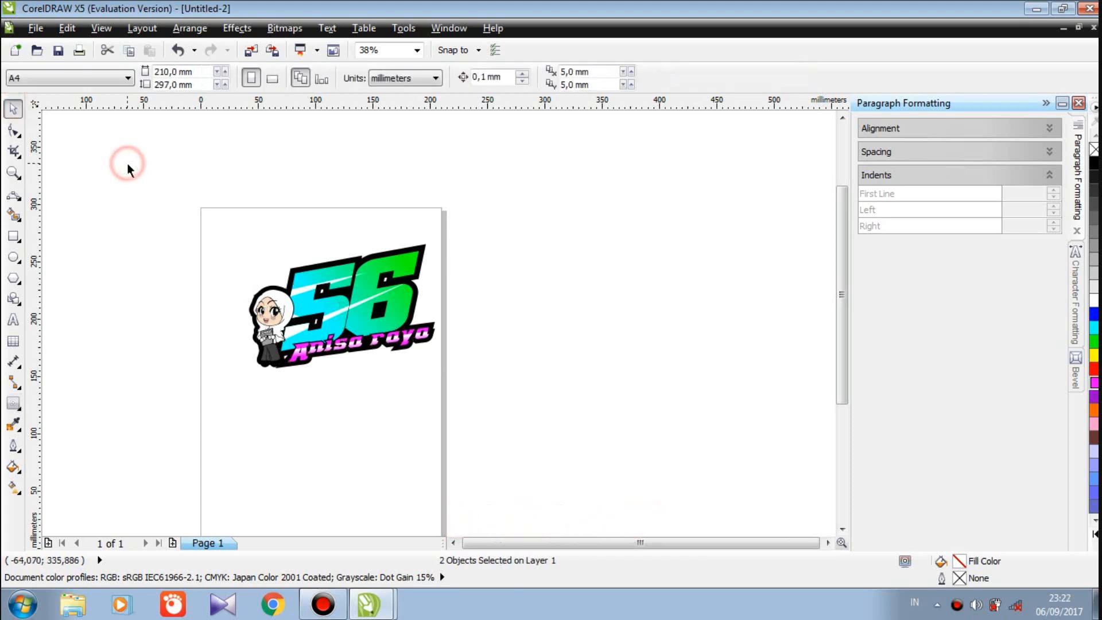
{"action": "left_click", "coordinate": [314, 306]}
Nudge the logo group left over its black outline, then select both together
{"action": "key", "text": "Left"}
{"action": "key", "text": "Left"}
{"action": "key", "text": "Left"}
{"action": "key", "text": "Left"}
{"action": "key", "text": "Left"}
{"action": "key", "text": "Left"}
{"action": "key", "text": "Left"}
{"action": "key", "text": "Left"}
{"action": "key", "text": "Left"}
{"action": "key", "text": "Left"}
{"action": "key", "text": "Left"}
{"action": "key", "text": "Left"}
{"action": "key", "text": "Left"}
{"action": "key", "text": "Left"}
{"action": "key", "text": "Left"}
{"action": "key", "text": "Left"}
{"action": "key", "text": "Left"}
{"action": "key", "text": "Left"}
{"action": "key", "text": "Left"}
{"action": "key", "text": "Left"}
{"action": "key", "text": "Up"}
{"action": "key", "text": "Up"}
{"action": "key", "text": "Up"}
{"action": "key", "text": "Up"}
{"action": "key", "text": "Up"}
{"action": "key", "text": "Up"}
{"action": "key", "text": "Up"}
{"action": "key", "text": "Up"}
{"action": "key", "text": "Up"}
{"action": "key", "text": "Up"}
{"action": "key", "text": "Up"}
{"action": "key", "text": "Up"}
{"action": "key", "text": "Up"}
{"action": "key", "text": "Up"}
{"action": "key", "text": "Up"}
{"action": "key", "text": "Up"}
{"action": "key", "text": "Up"}
{"action": "key", "text": "Up"}
{"action": "key", "text": "Up"}
{"action": "key", "text": "Up"}
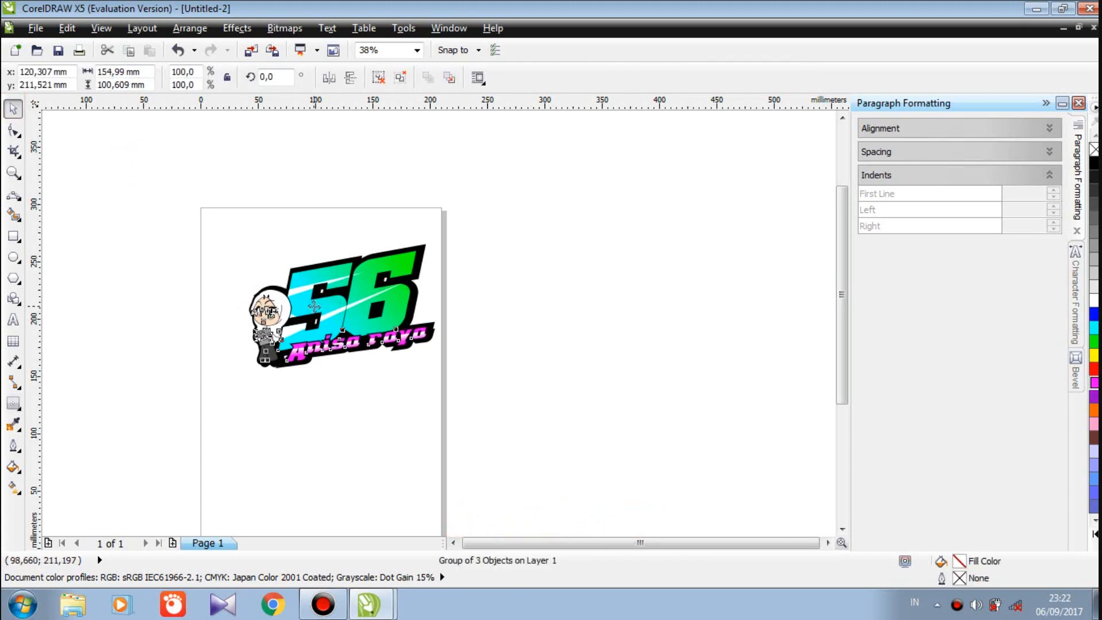
{"action": "key", "text": "Left"}
{"action": "key", "text": "Left"}
{"action": "key", "text": "Left"}
{"action": "key", "text": "Left"}
{"action": "key", "text": "Left"}
{"action": "key", "text": "Left"}
{"action": "key", "text": "Left"}
{"action": "key", "text": "Left"}
{"action": "key", "text": "Left"}
{"action": "key", "text": "Left"}
{"action": "key", "text": "Left"}
{"action": "key", "text": "Left"}
{"action": "key", "text": "Left"}
{"action": "key", "text": "Left"}
{"action": "key", "text": "Left"}
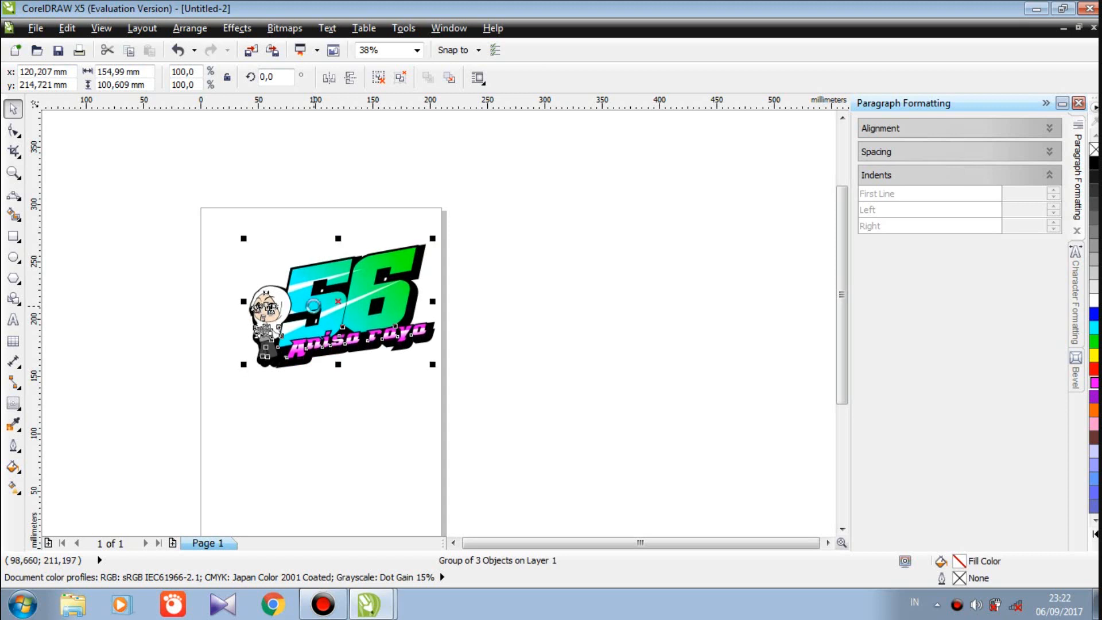
{"action": "key", "text": "Up"}
{"action": "key", "text": "Up"}
{"action": "key", "text": "Up"}
{"action": "key", "text": "Up"}
{"action": "key", "text": "Up"}
{"action": "key", "text": "Up"}
{"action": "key", "text": "Up"}
{"action": "key", "text": "Up"}
{"action": "key", "text": "Up"}
{"action": "key", "text": "Up"}
{"action": "key", "text": "Up"}
{"action": "key", "text": "Up"}
{"action": "key", "text": "Up"}
{"action": "key", "text": "Down"}
{"action": "key", "text": "Down"}
{"action": "key", "text": "Down"}
{"action": "key", "text": "Down"}
{"action": "key", "text": "Down"}
{"action": "key", "text": "Down"}
{"action": "key", "text": "Down"}
{"action": "key", "text": "Down"}
{"action": "key", "text": "Down"}
{"action": "key", "text": "Down"}
{"action": "key", "text": "Down"}
{"action": "key", "text": "Down"}
{"action": "key", "text": "Down"}
{"action": "key", "text": "Down"}
{"action": "key", "text": "Down"}
{"action": "key", "text": "Down"}
{"action": "key", "text": "Down"}
{"action": "key", "text": "Down"}
{"action": "key", "text": "Down"}
{"action": "key", "text": "Down"}
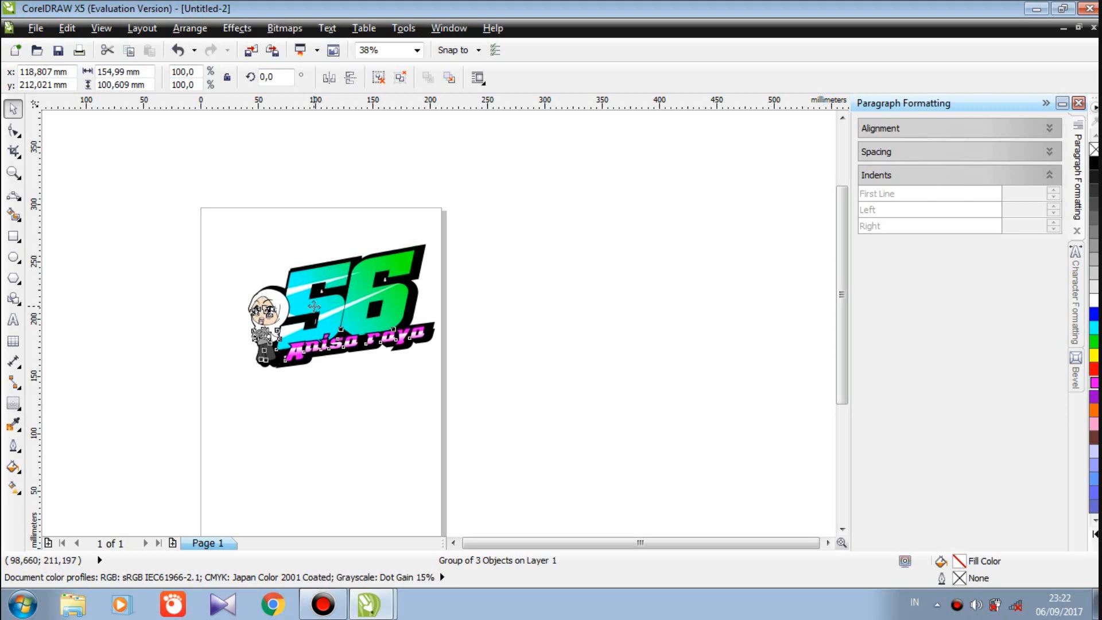
{"action": "left_click", "coordinate": [104, 168]}
{"action": "left_click_drag", "start_coordinate": [461, 221], "coordinate": [225, 394]}
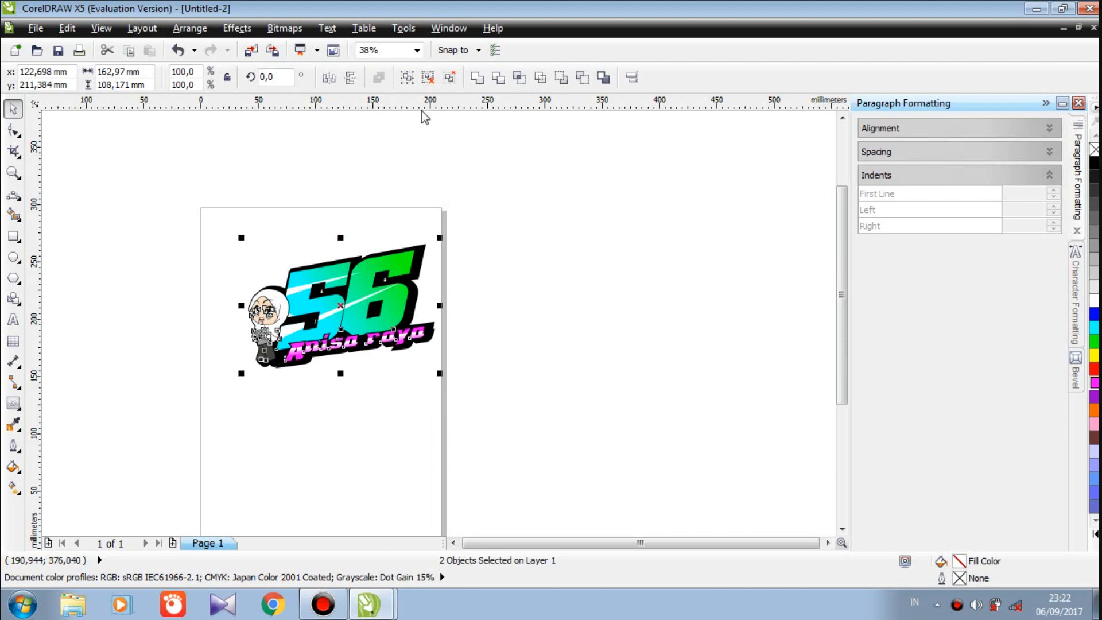